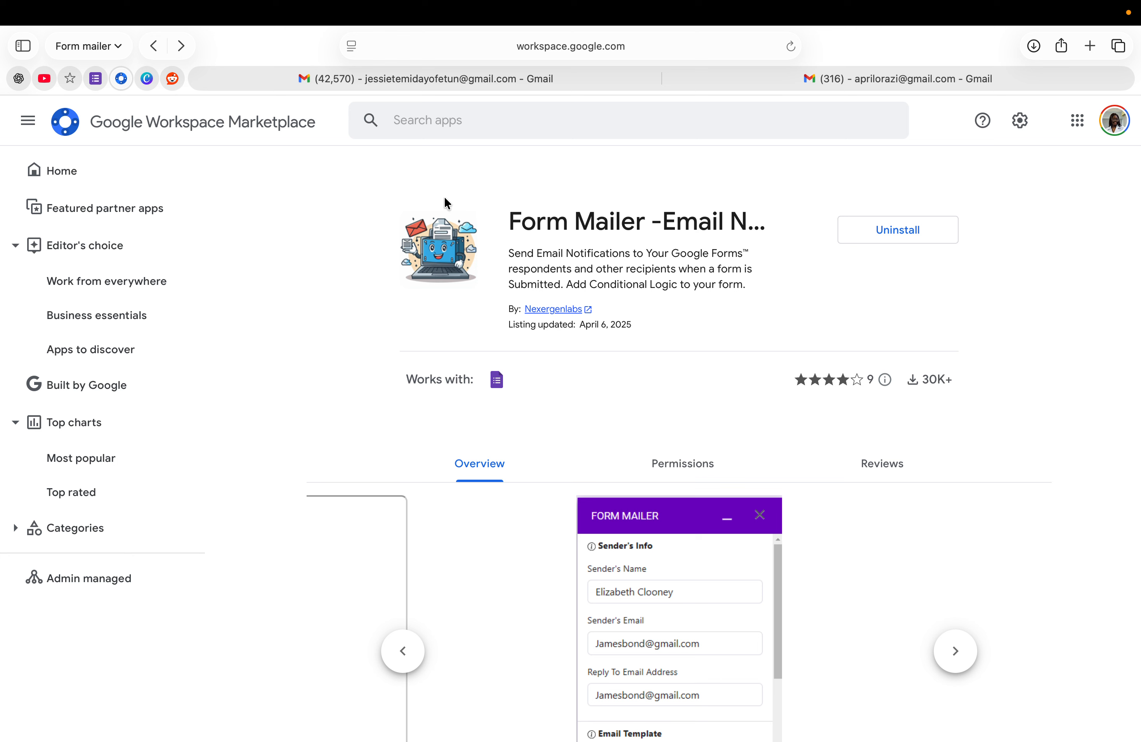
Go to the Google Forms home page after installing Form Mailer
click(95, 79)
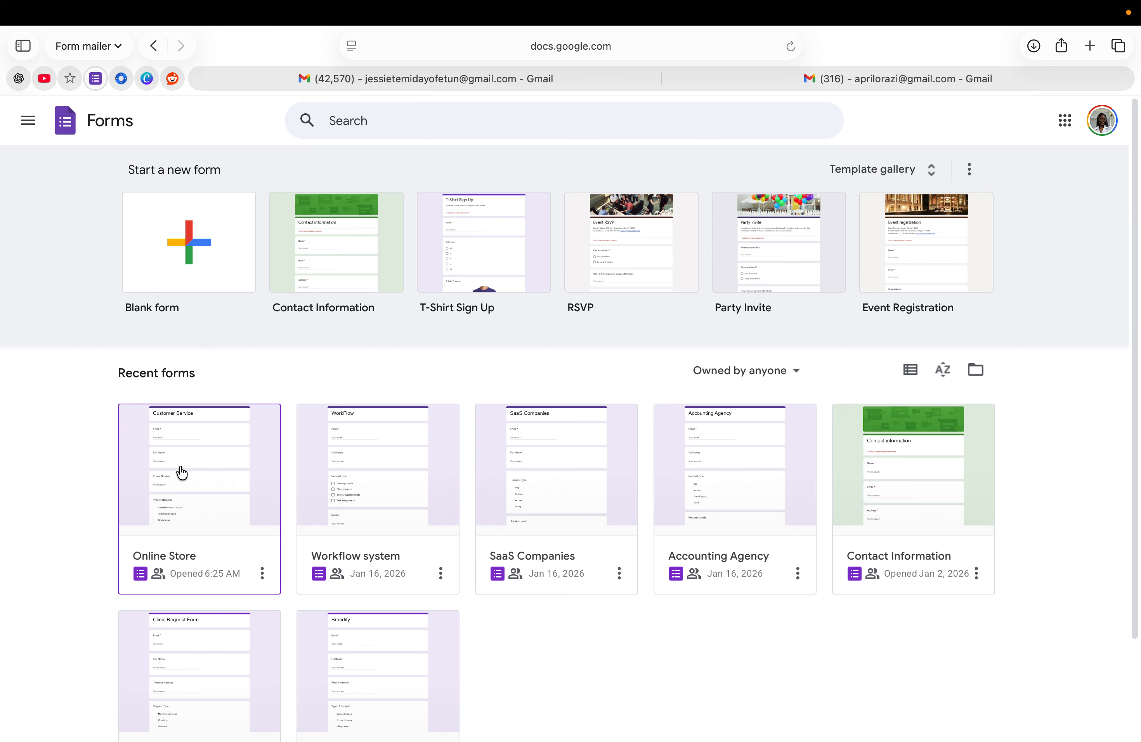
Open the Online Store form from Recent forms and scroll through its Customer Service questions
click(218, 455)
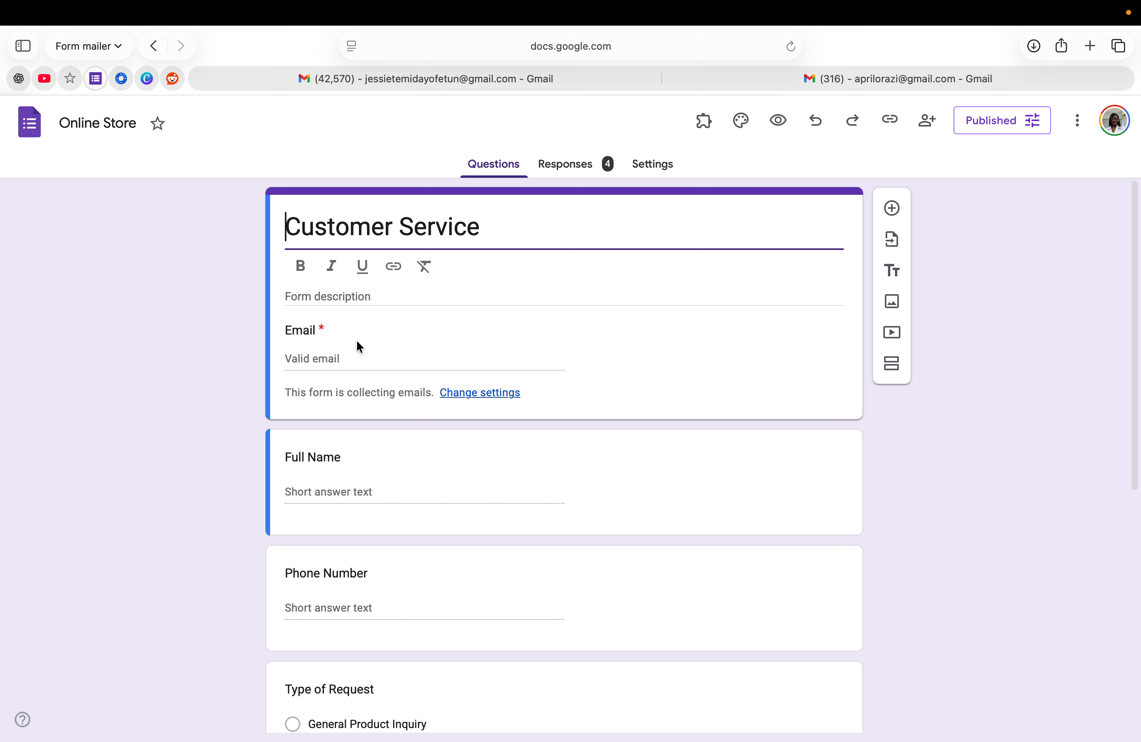
scroll(362, 342, down, 1)
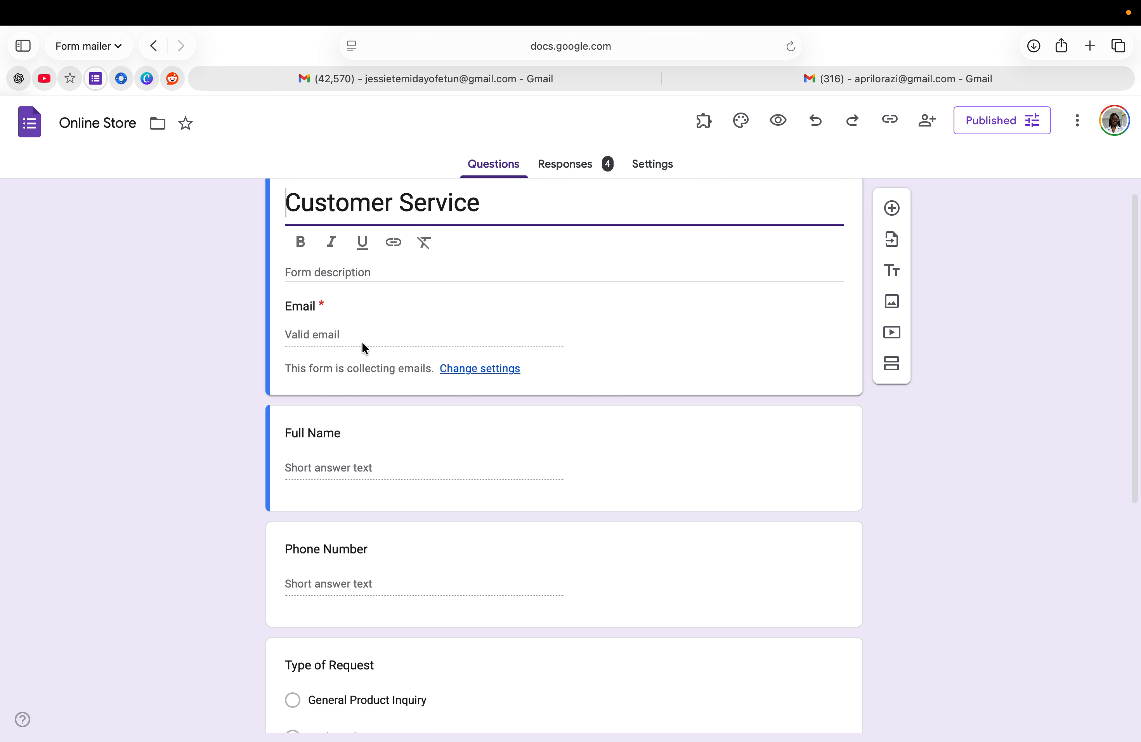
scroll(361, 342, up, 1)
scroll(362, 342, down, 1)
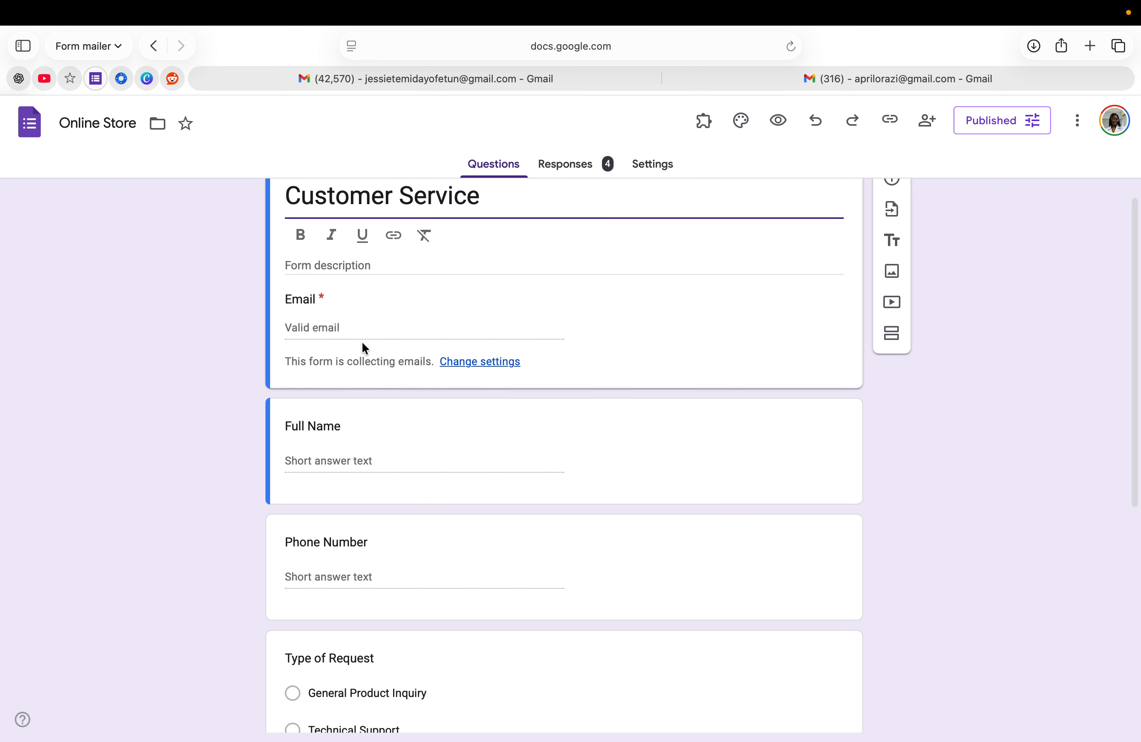
scroll(362, 344, up, 1)
scroll(345, 499, down, 1)
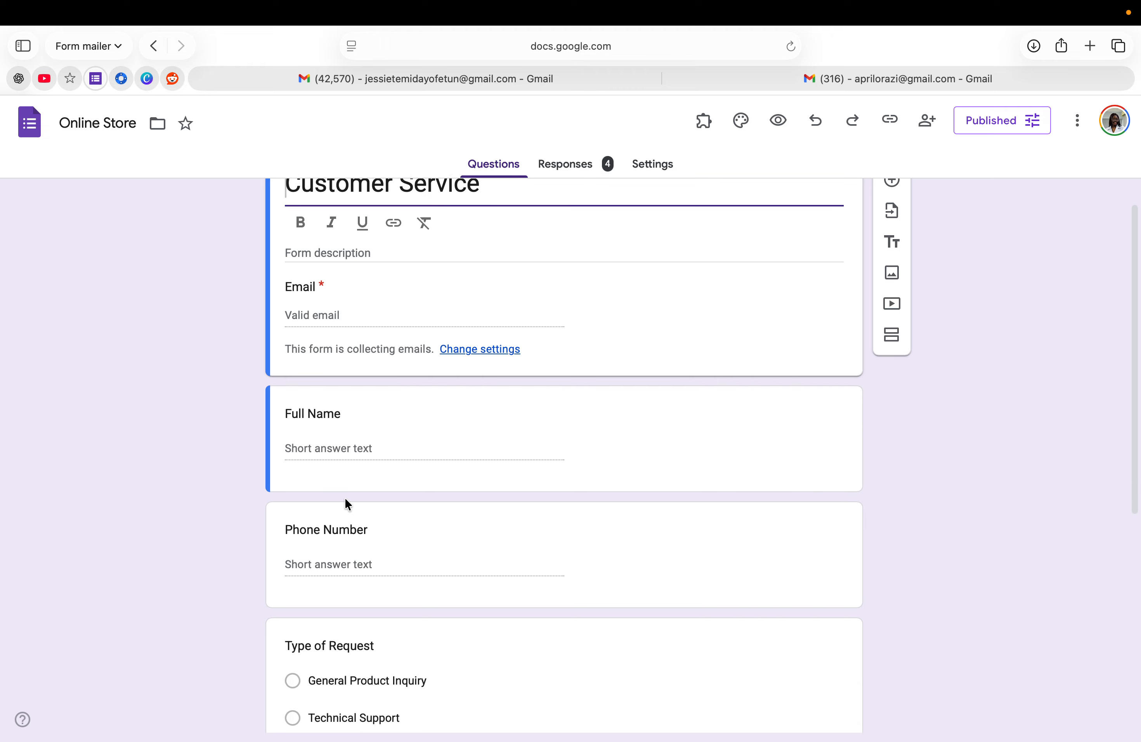
scroll(346, 502, down, 10)
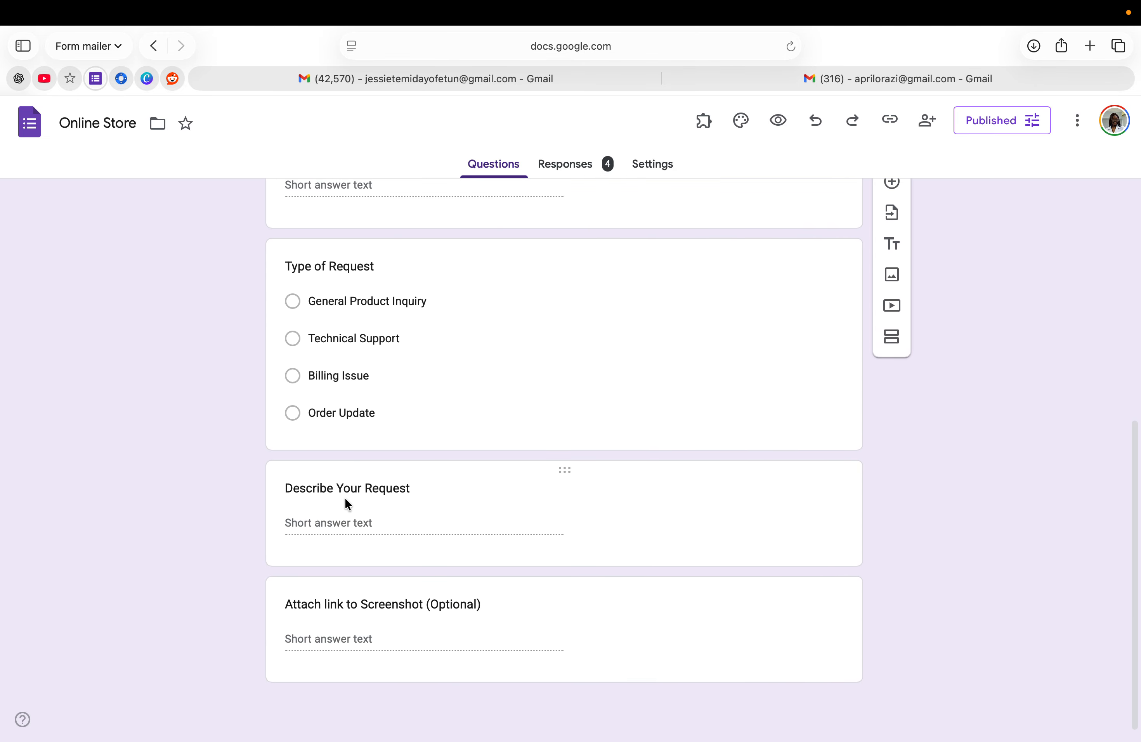
scroll(345, 500, up, 10)
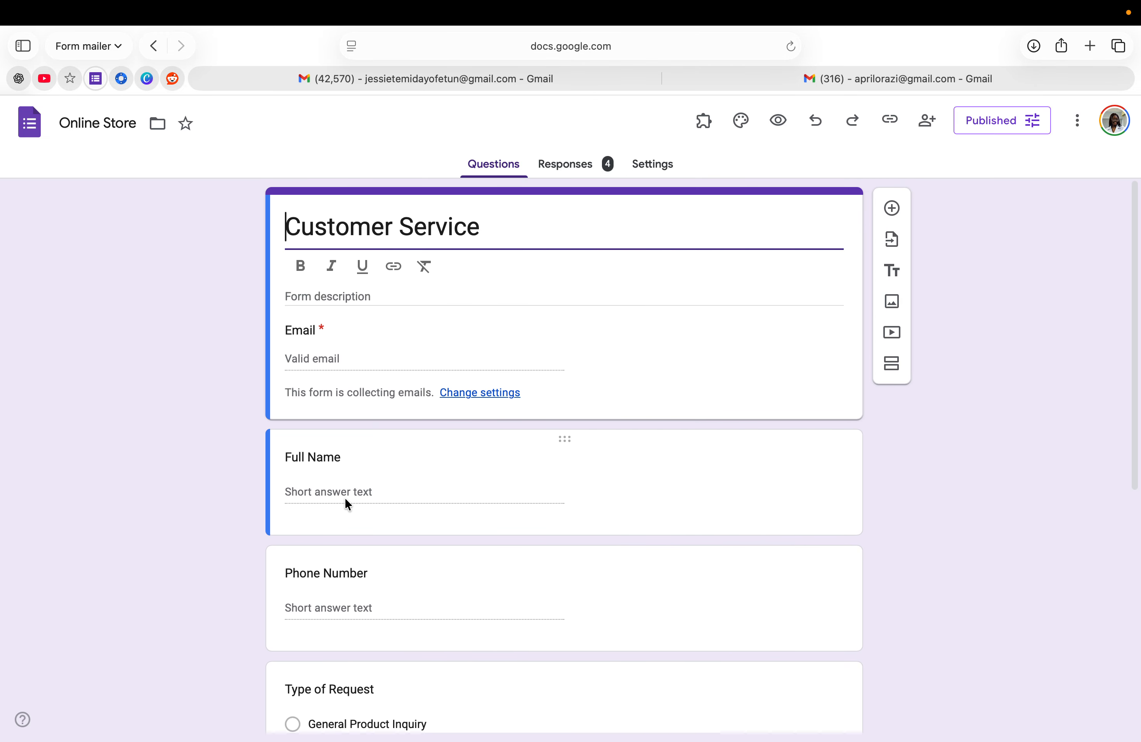
Launch Form Mailer from Add-ons and open Manage your Email Notification(s), showing sender Storepify
click(702, 126)
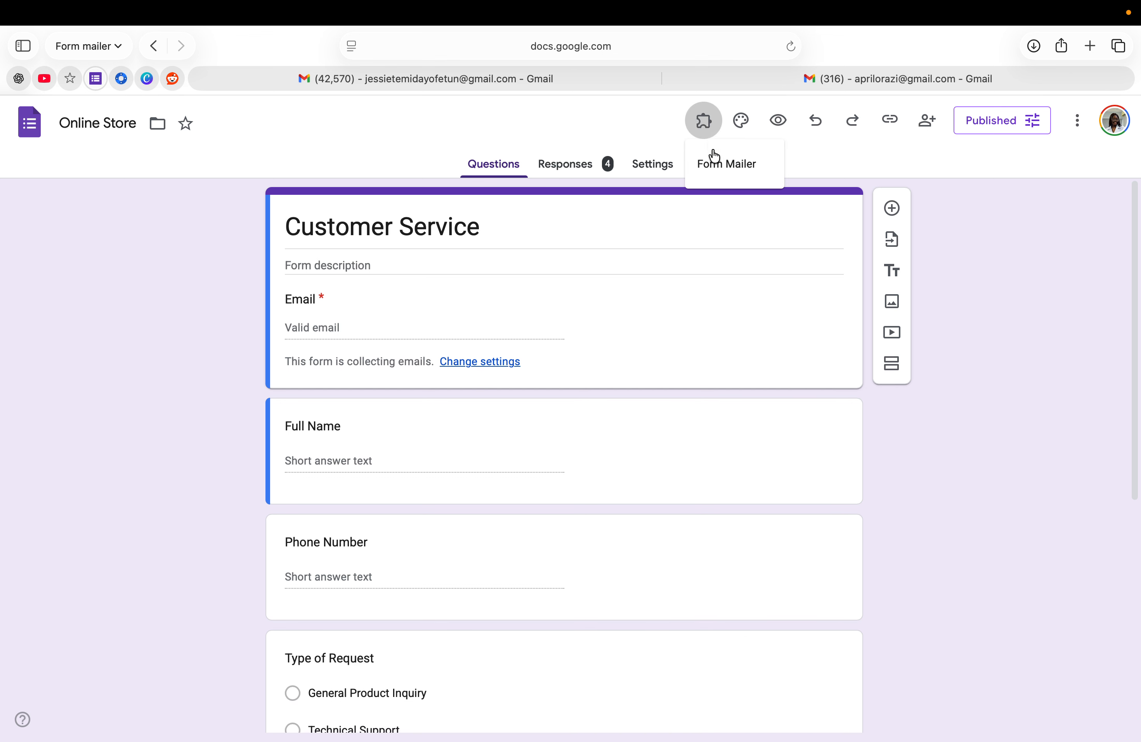
click(718, 169)
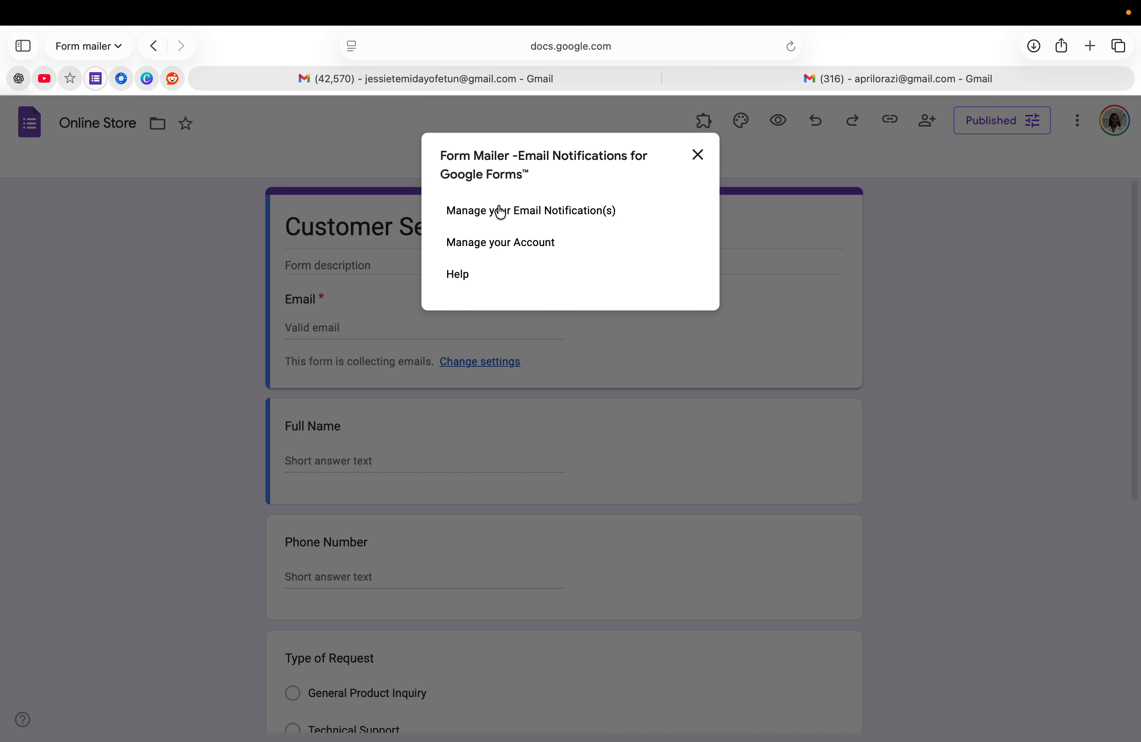
click(484, 222)
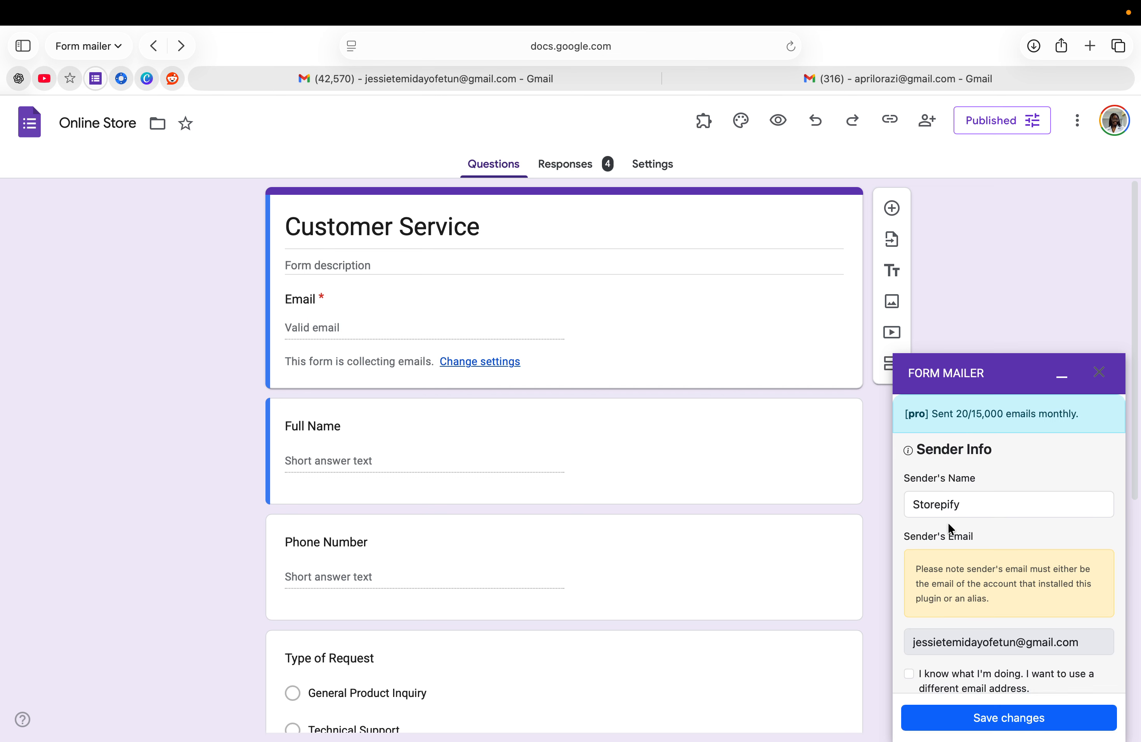
scroll(935, 535, down, 1)
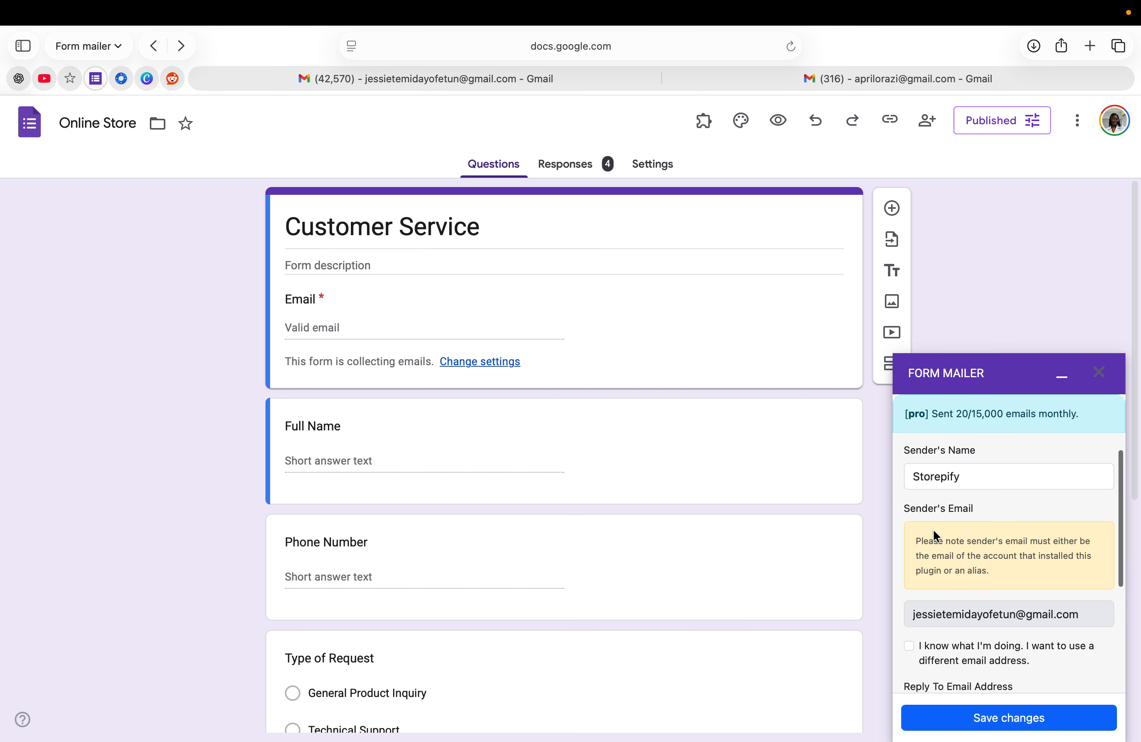
scroll(935, 534, up, 1)
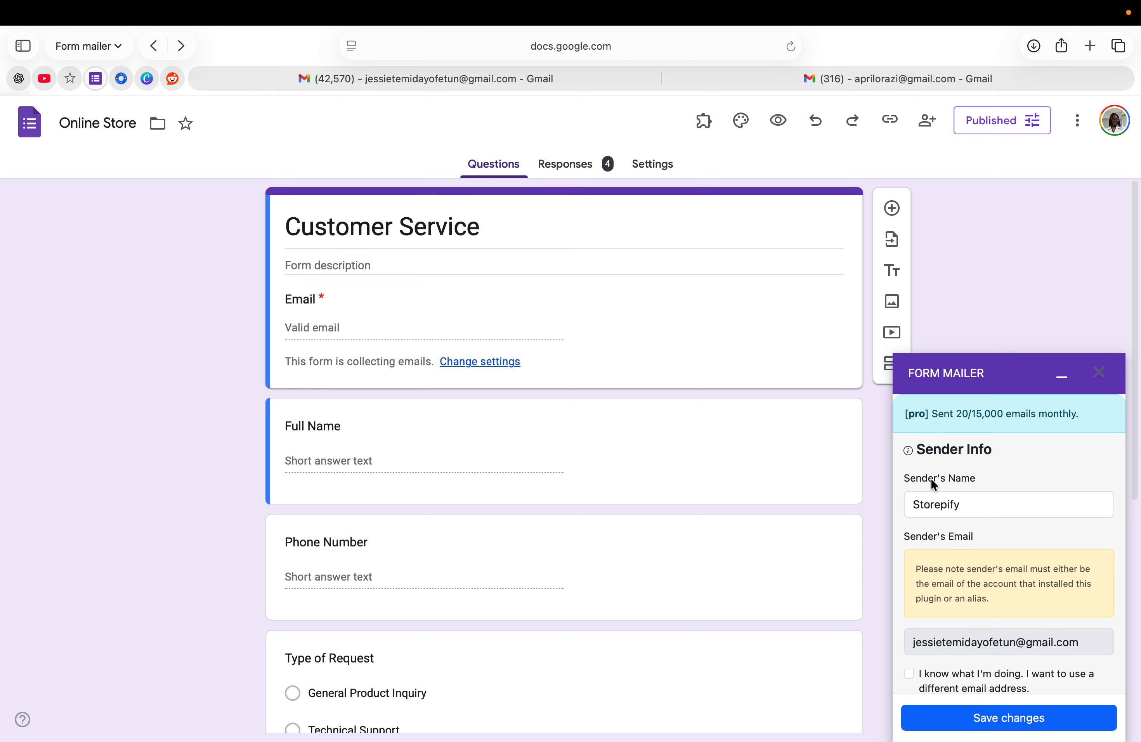
scroll(934, 485, down, 1)
scroll(930, 478, up, 2)
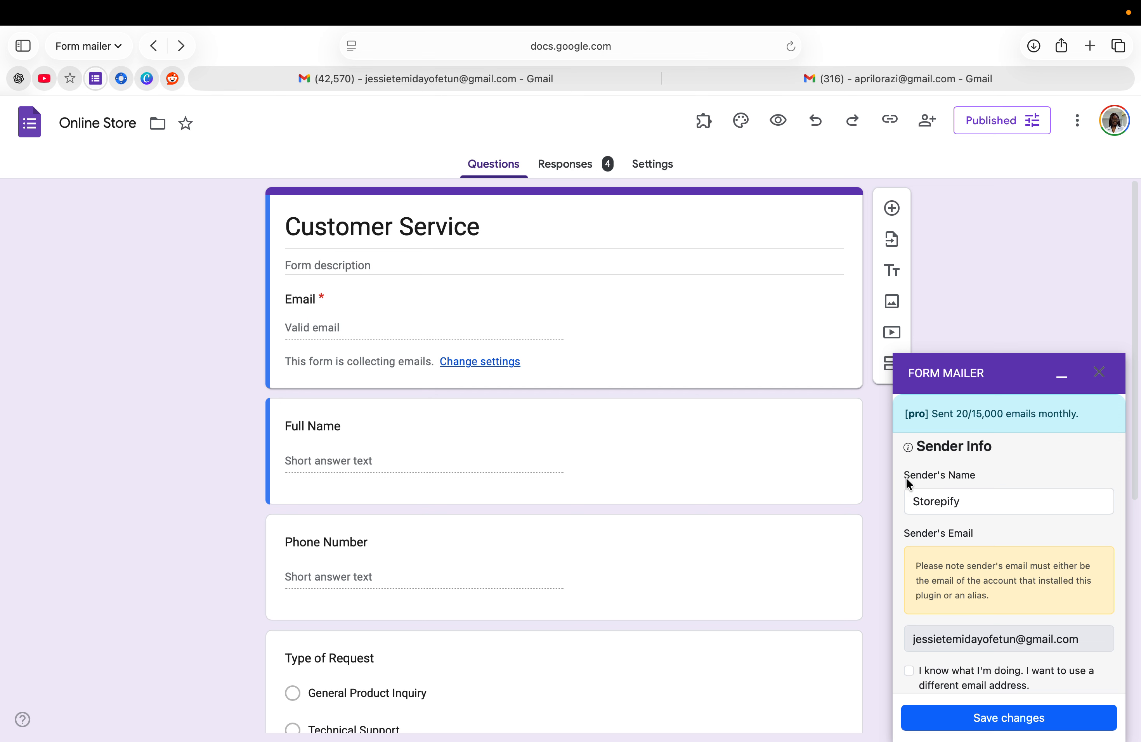
scroll(935, 512, down, 5)
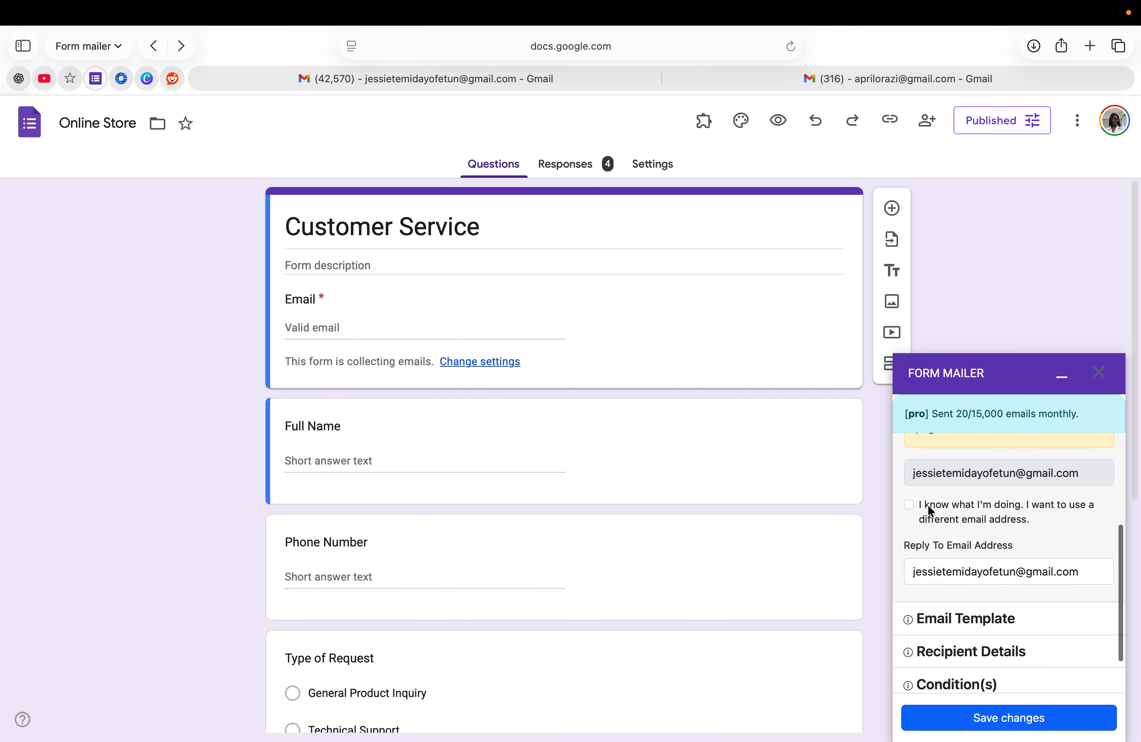
Expand Email Template and open the Respondent email template for editing
click(944, 620)
scroll(945, 621, down, 4)
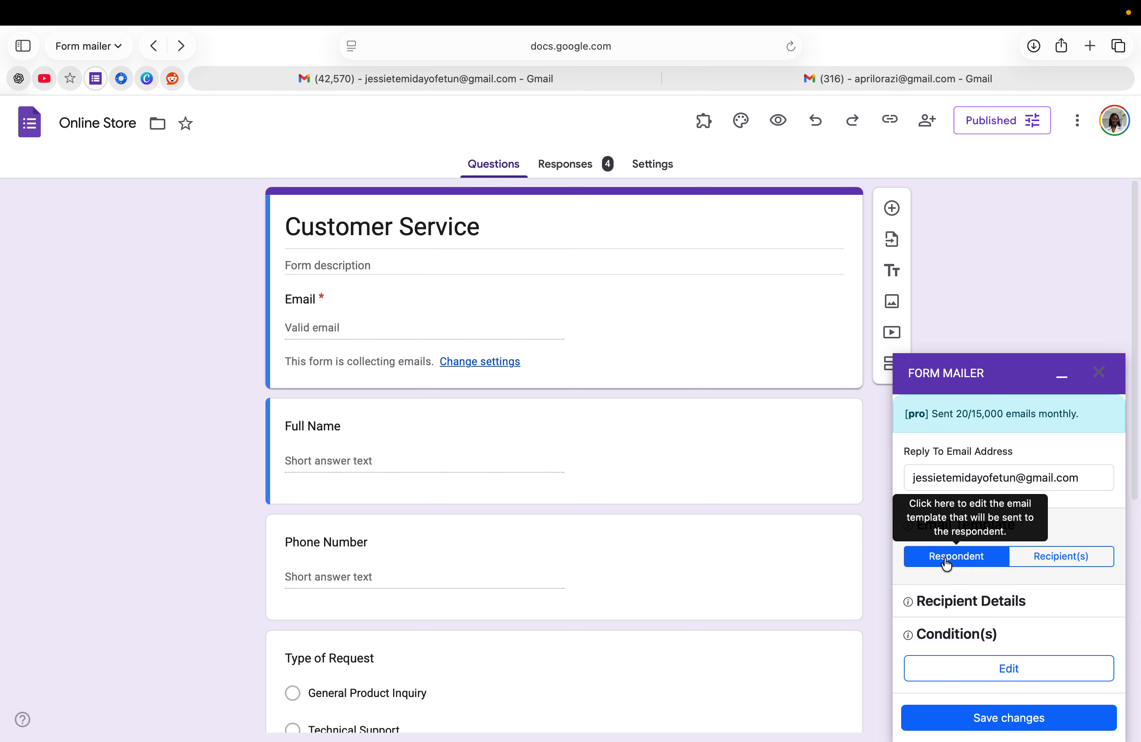
click(946, 563)
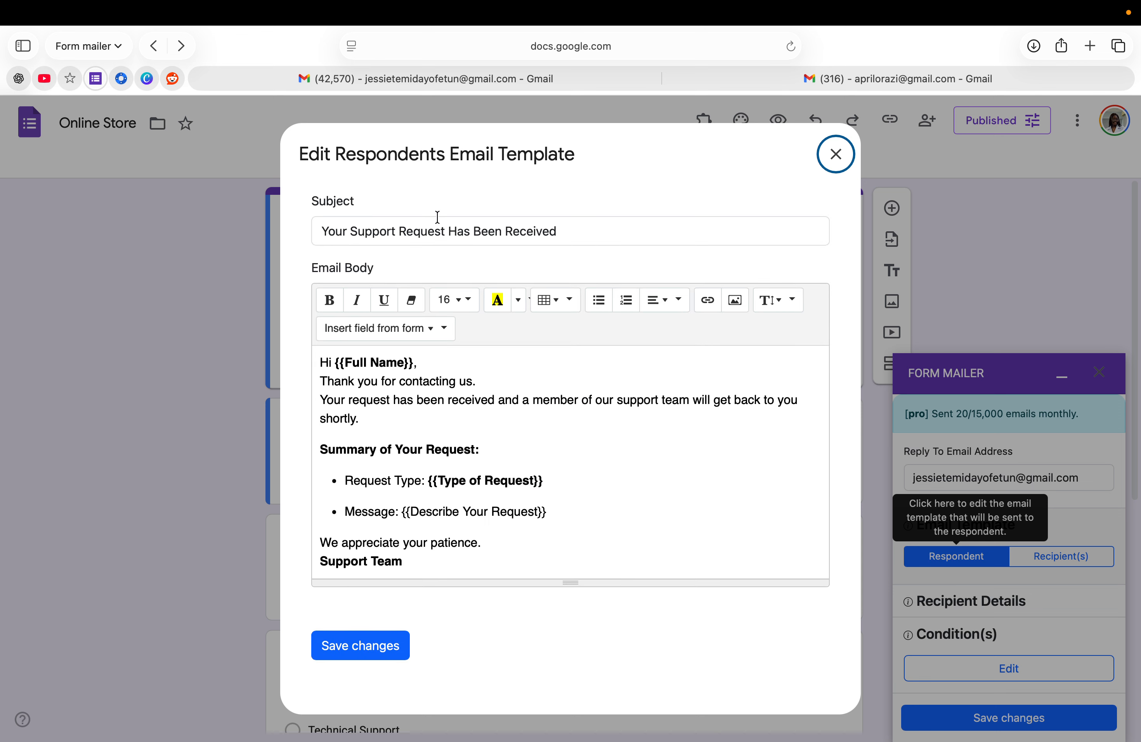
scroll(433, 458, down, 1)
scroll(433, 458, up, 1)
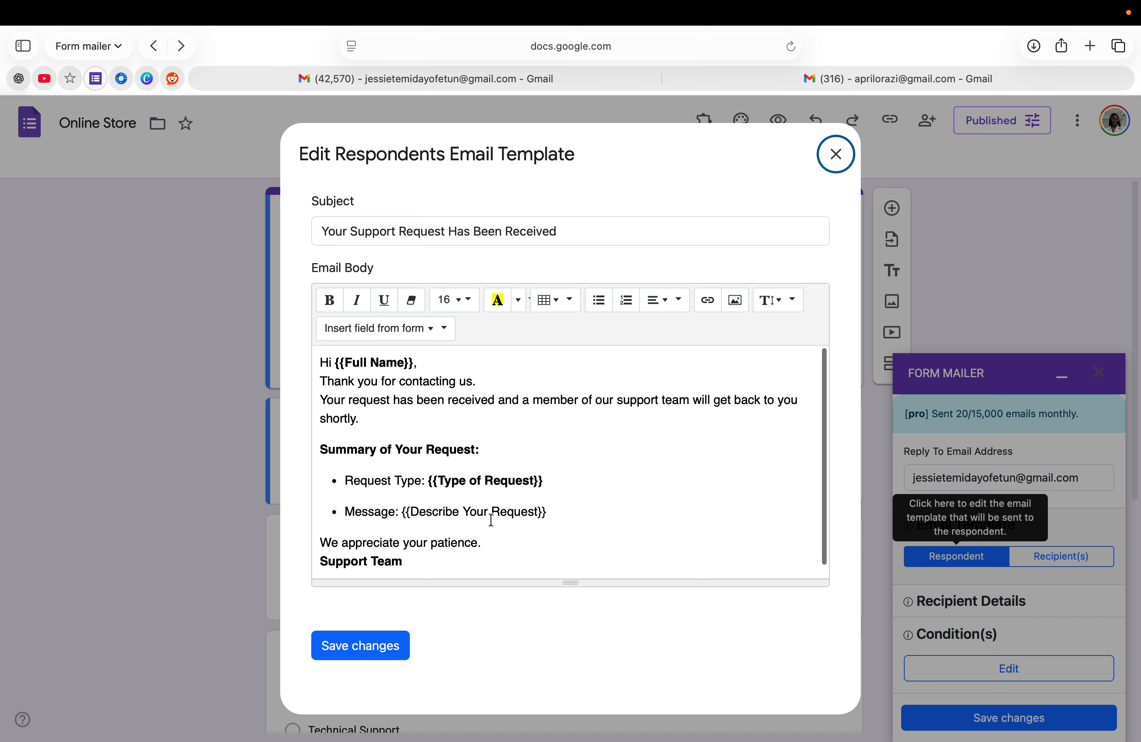
Review the 'Your Support Request Has Been Received' body and its form-field placeholders, then save it
click(427, 329)
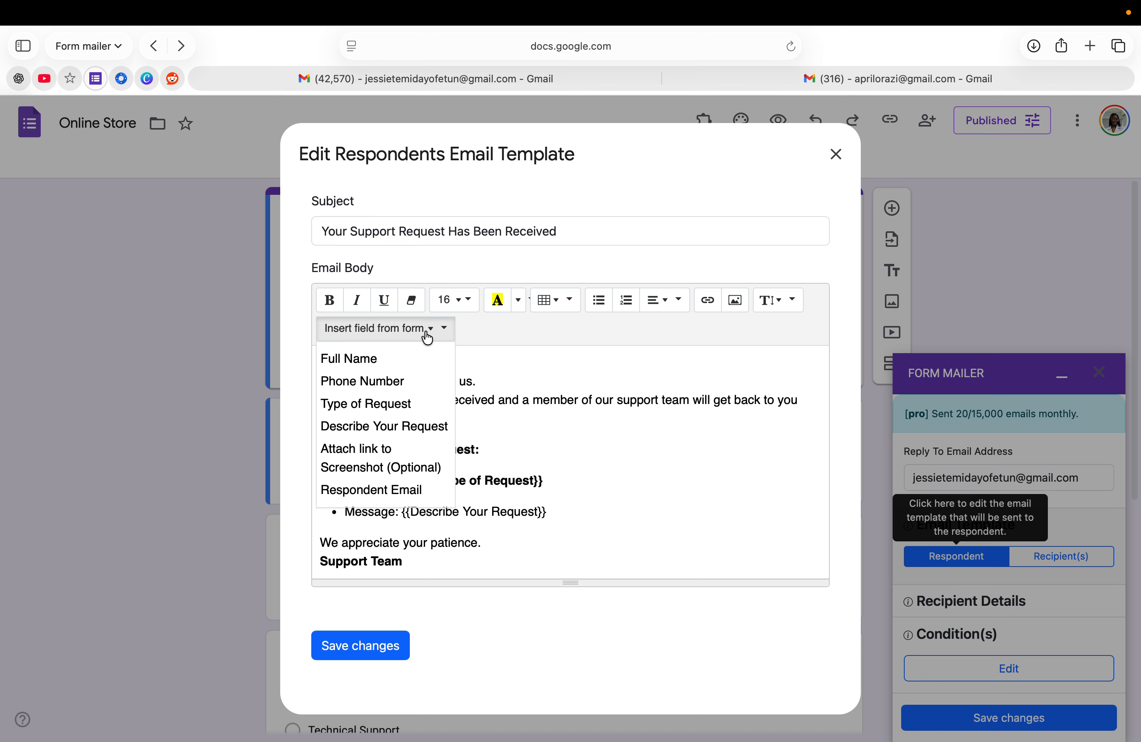
click(485, 527)
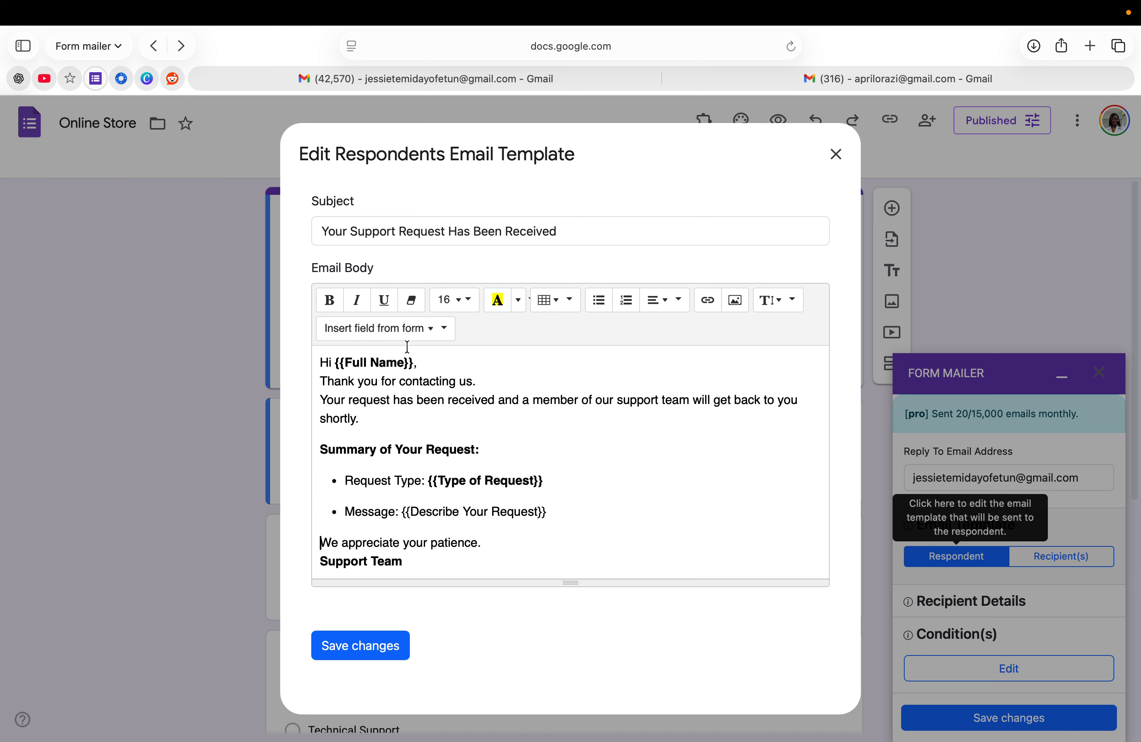
click(391, 329)
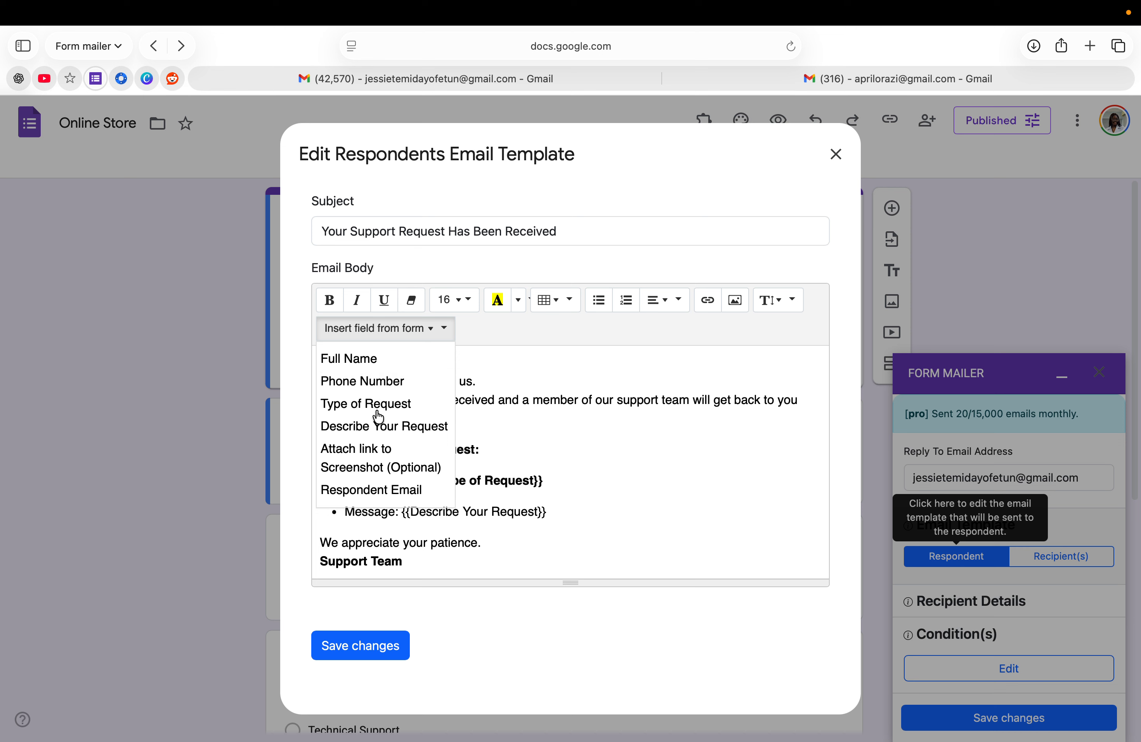
click(504, 453)
scroll(391, 486, down, 1)
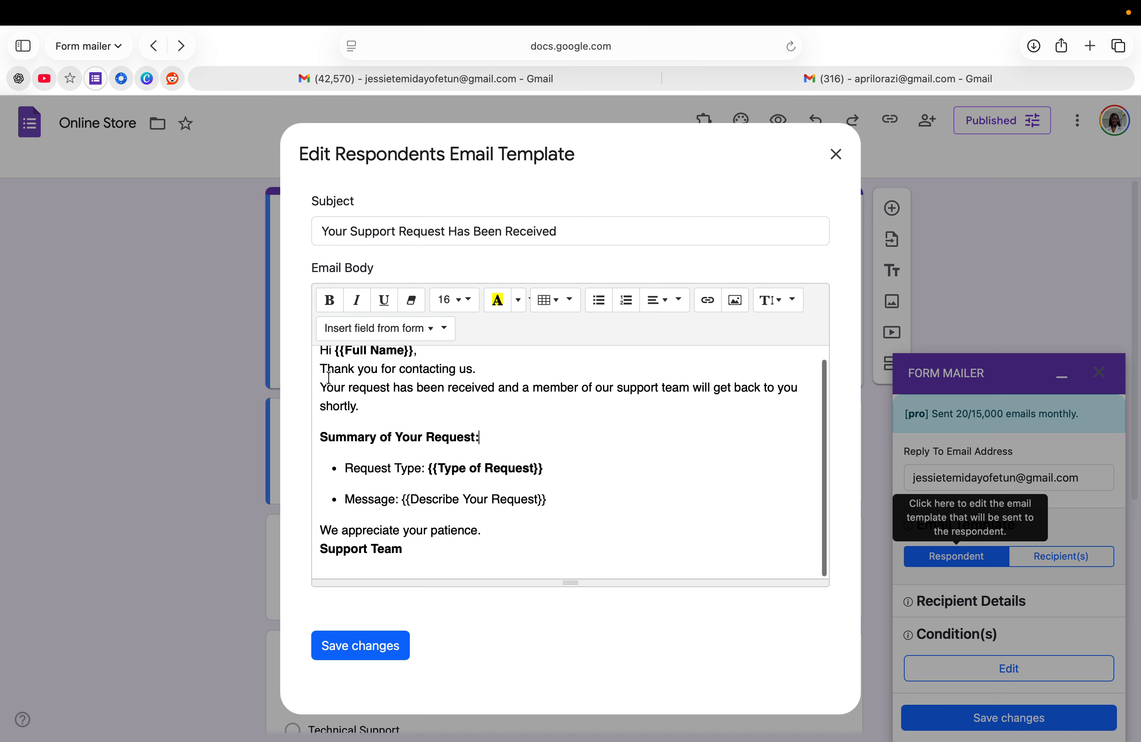
scroll(468, 544, up, 1)
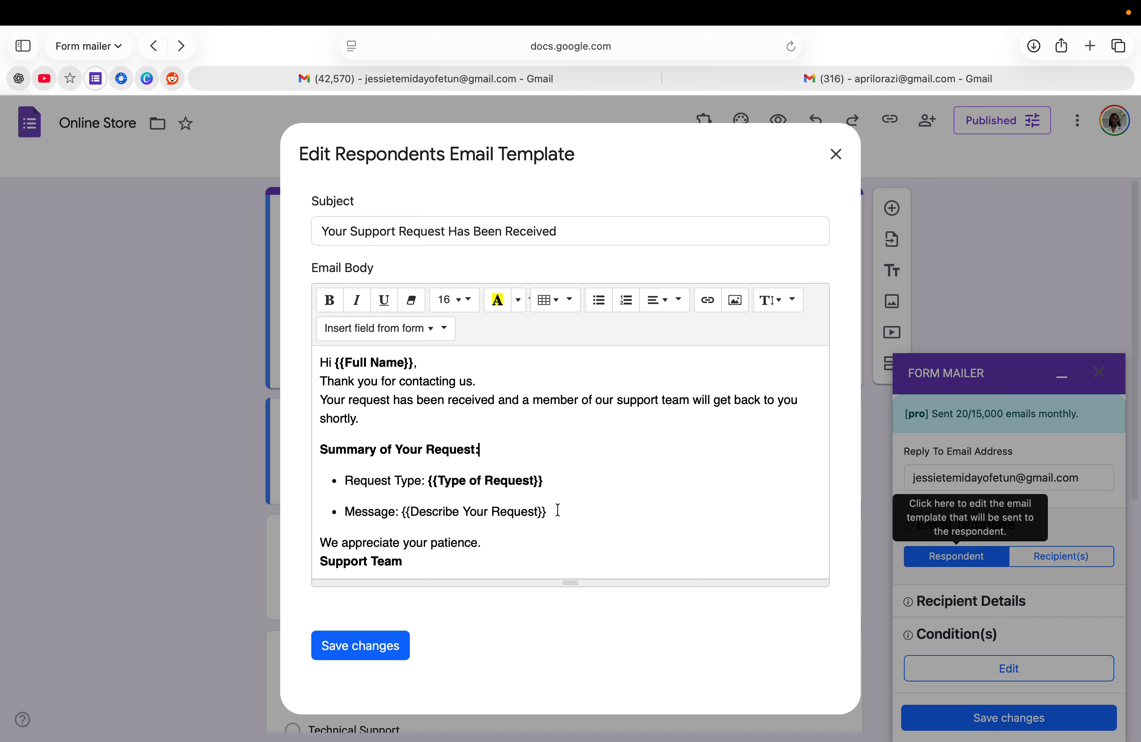
scroll(555, 509, down, 1)
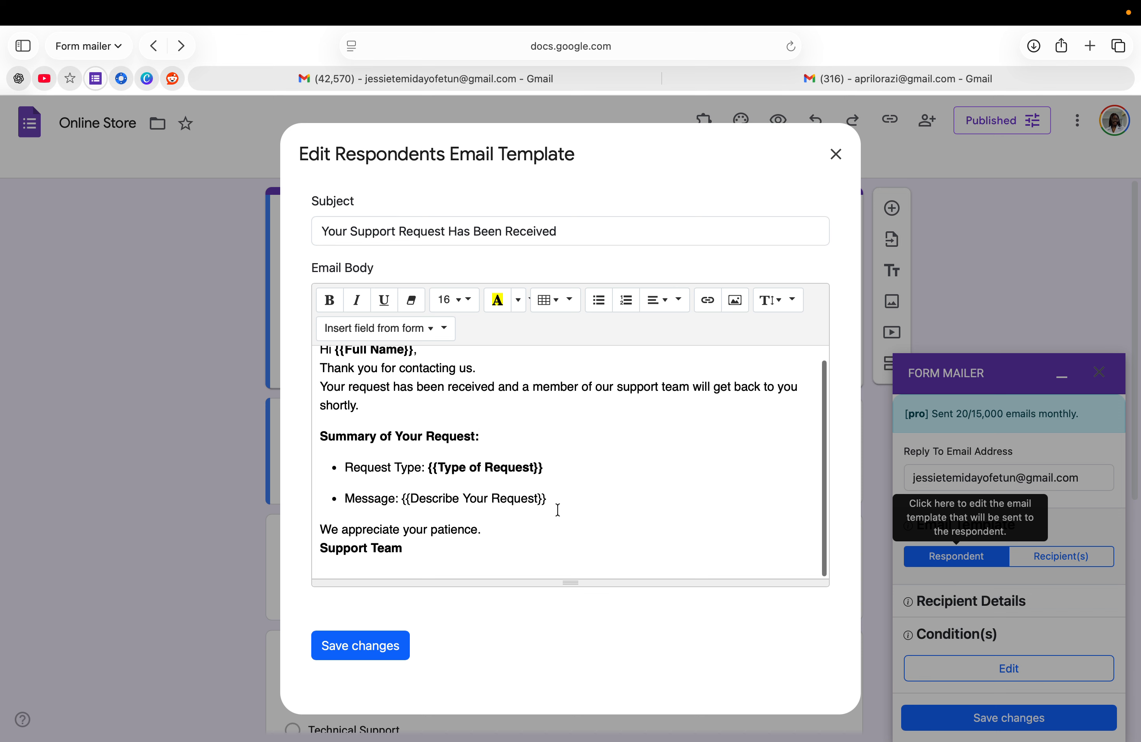
click(371, 646)
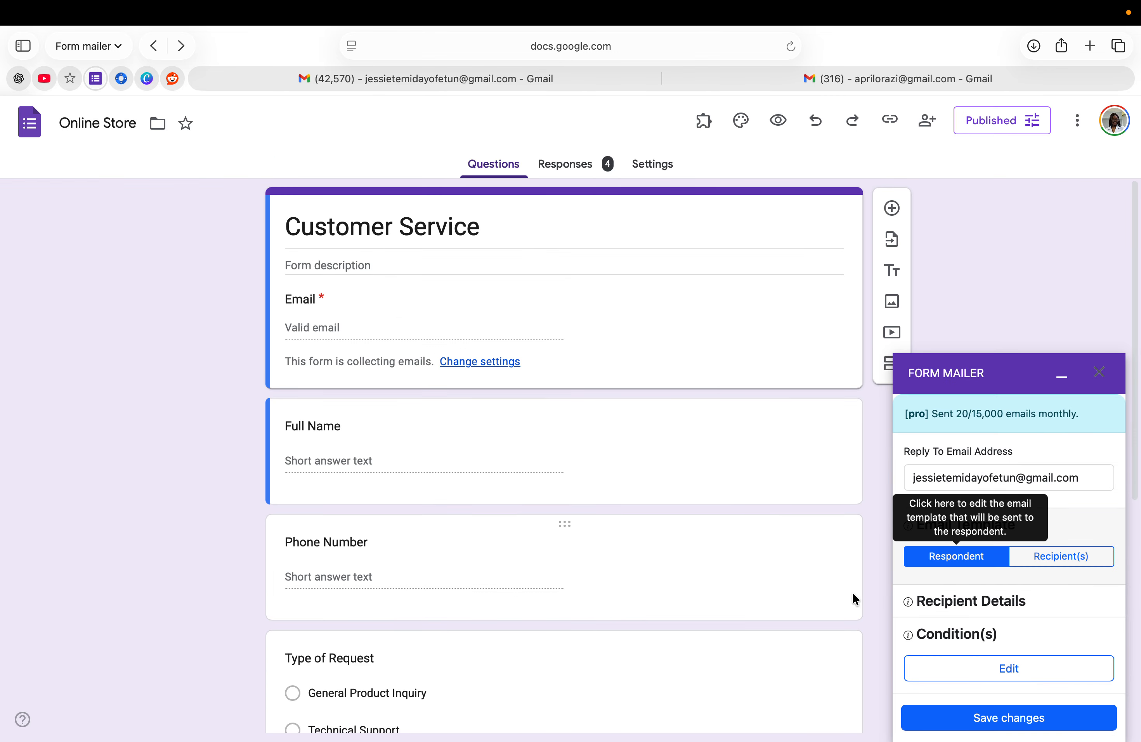
Open the Recipients template, review the 'New Client Support Request' bulleted body, and save it
click(1070, 556)
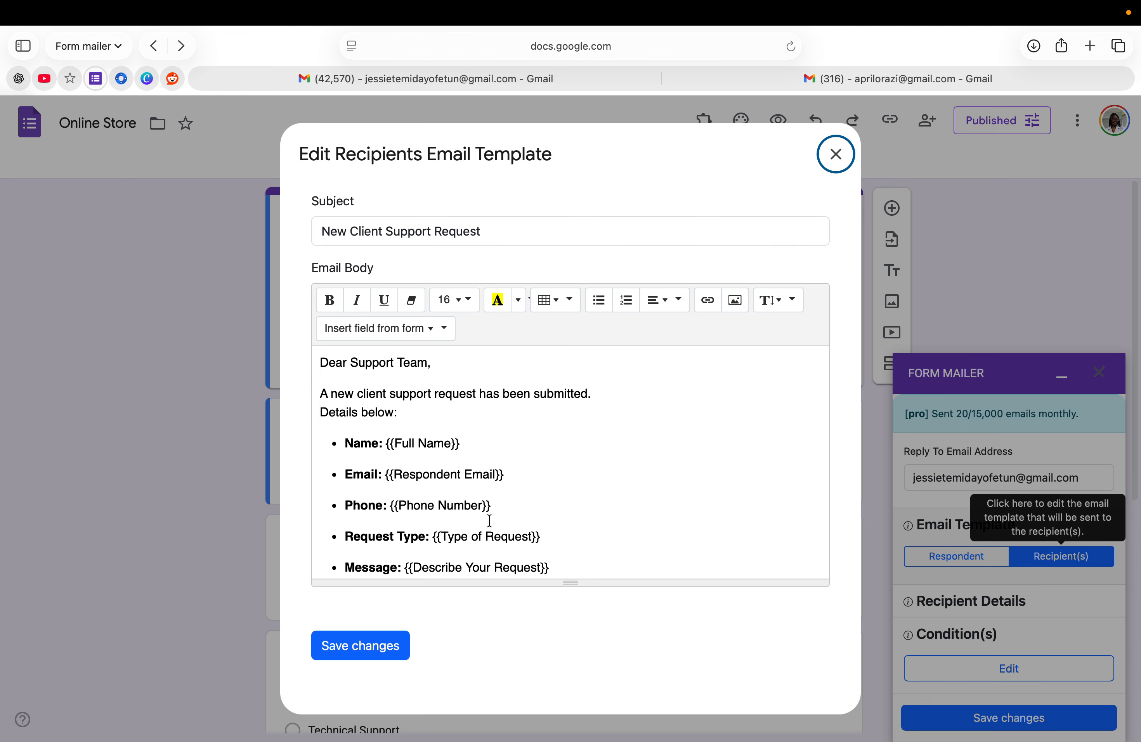
scroll(490, 521, down, 3)
scroll(489, 521, up, 2)
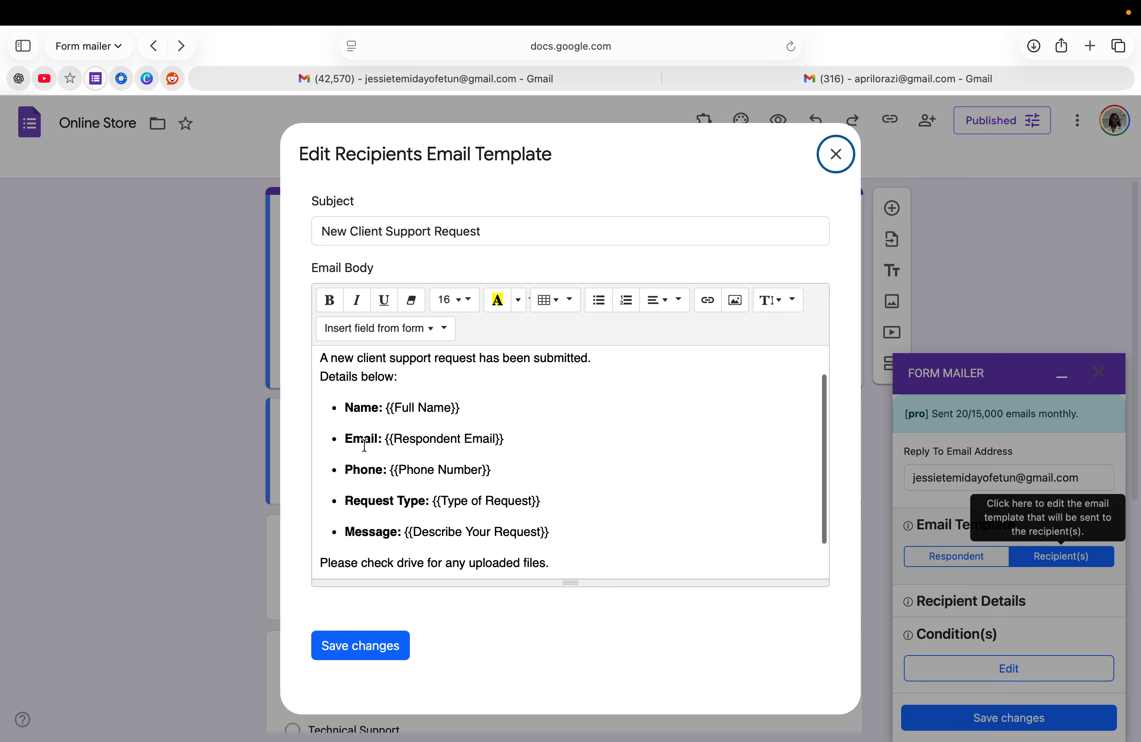
scroll(389, 491, down, 1)
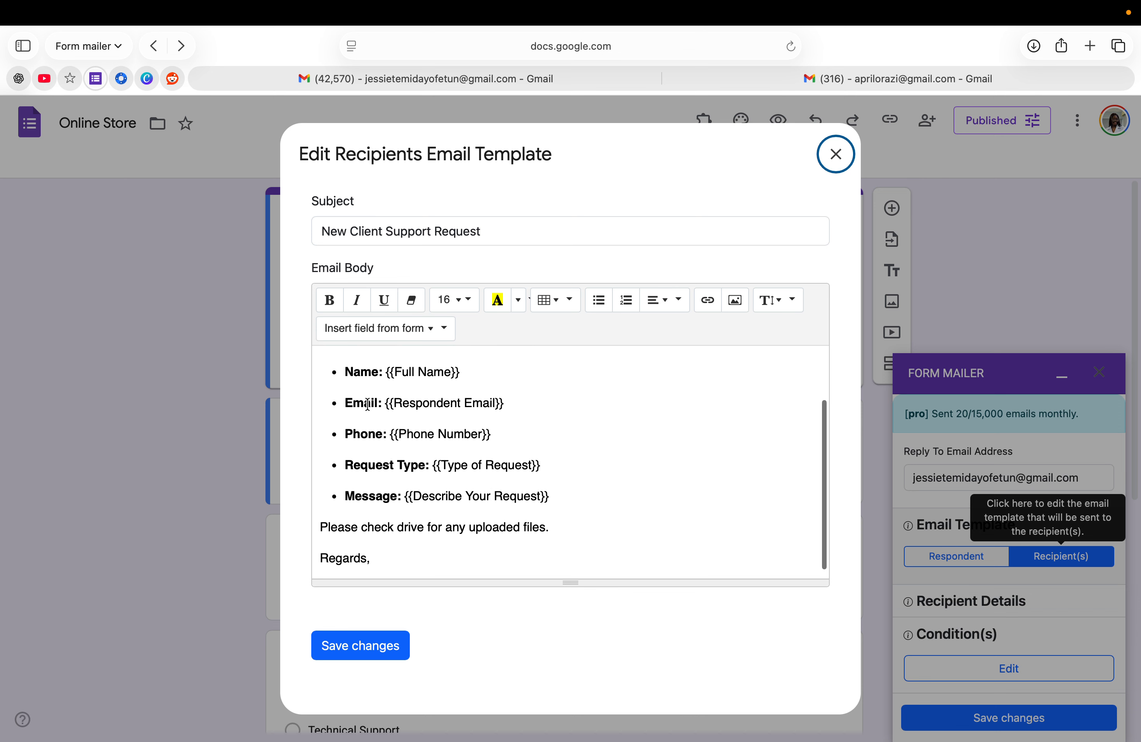
scroll(389, 448, up, 2)
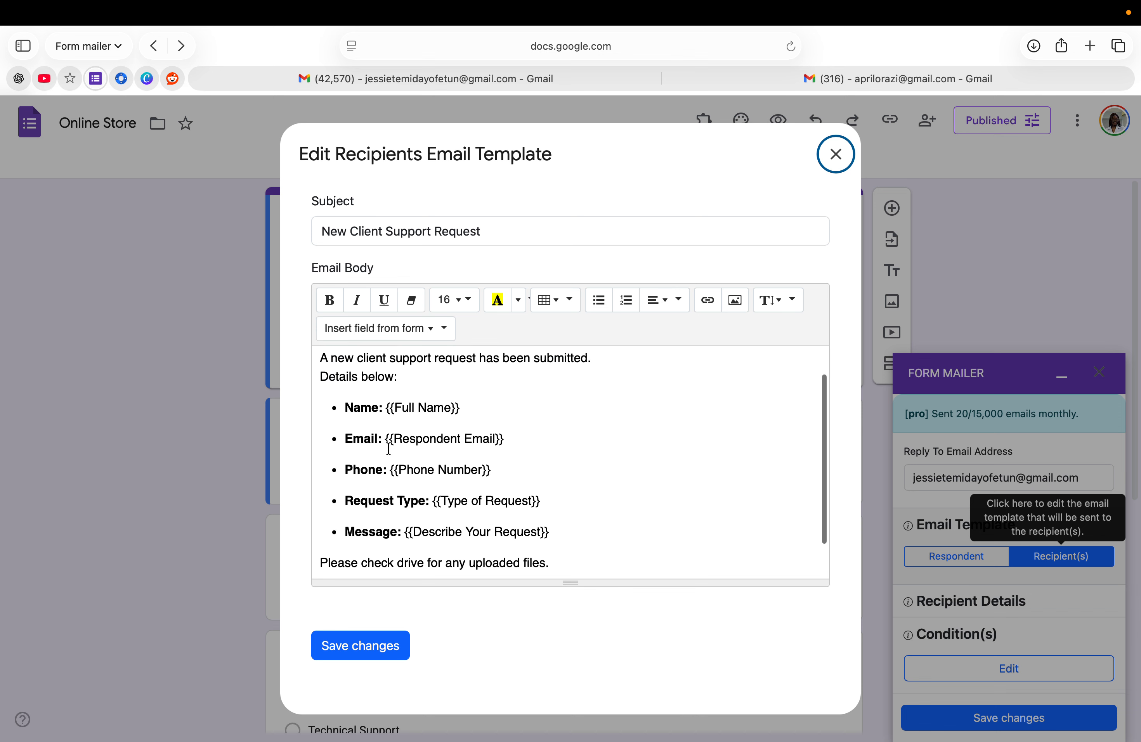
scroll(388, 448, down, 2)
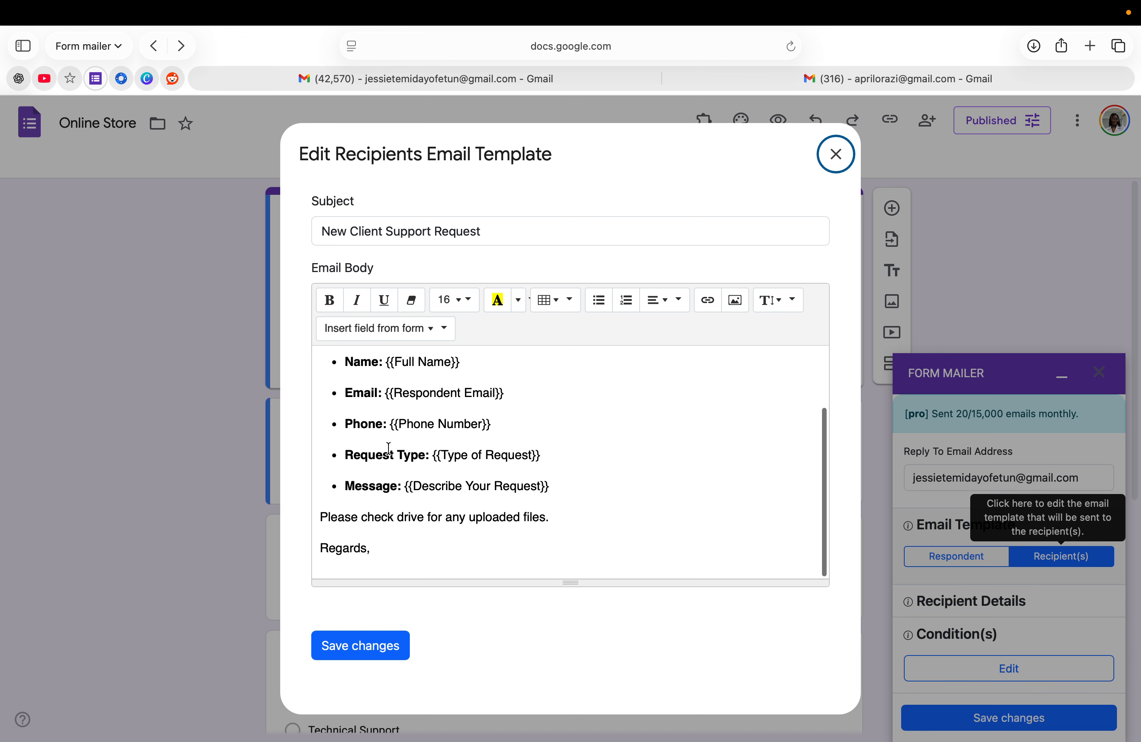
scroll(389, 448, up, 2)
scroll(389, 449, up, 1)
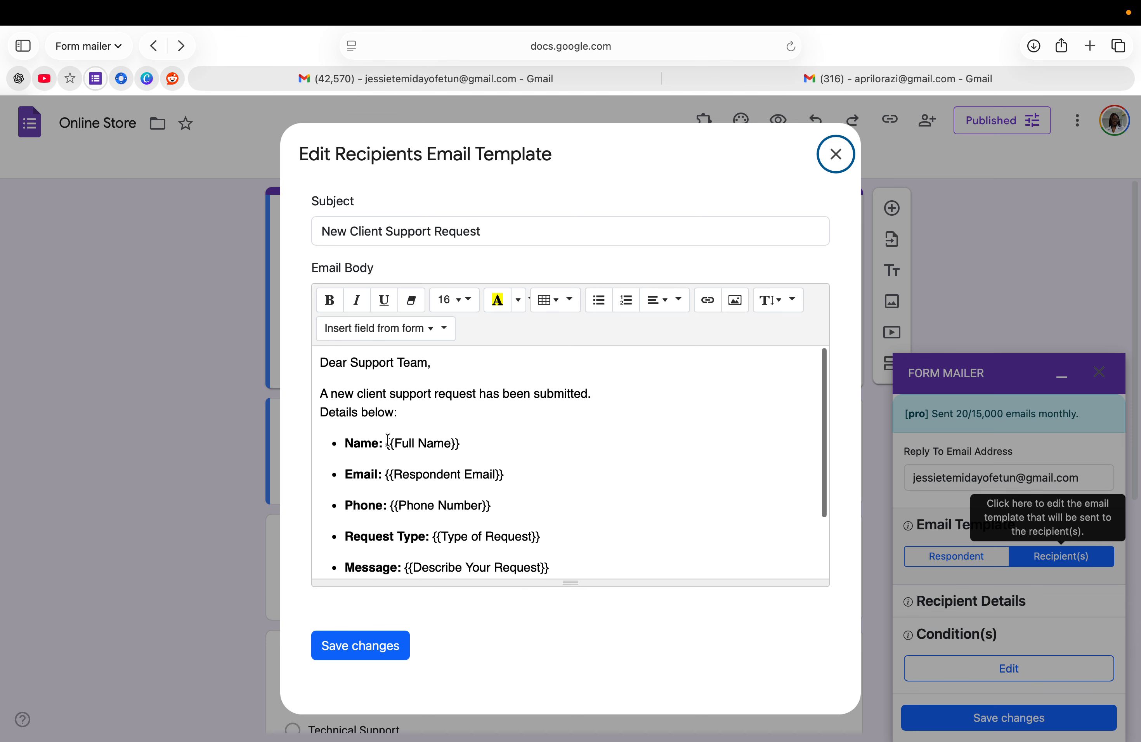
scroll(401, 419, down, 4)
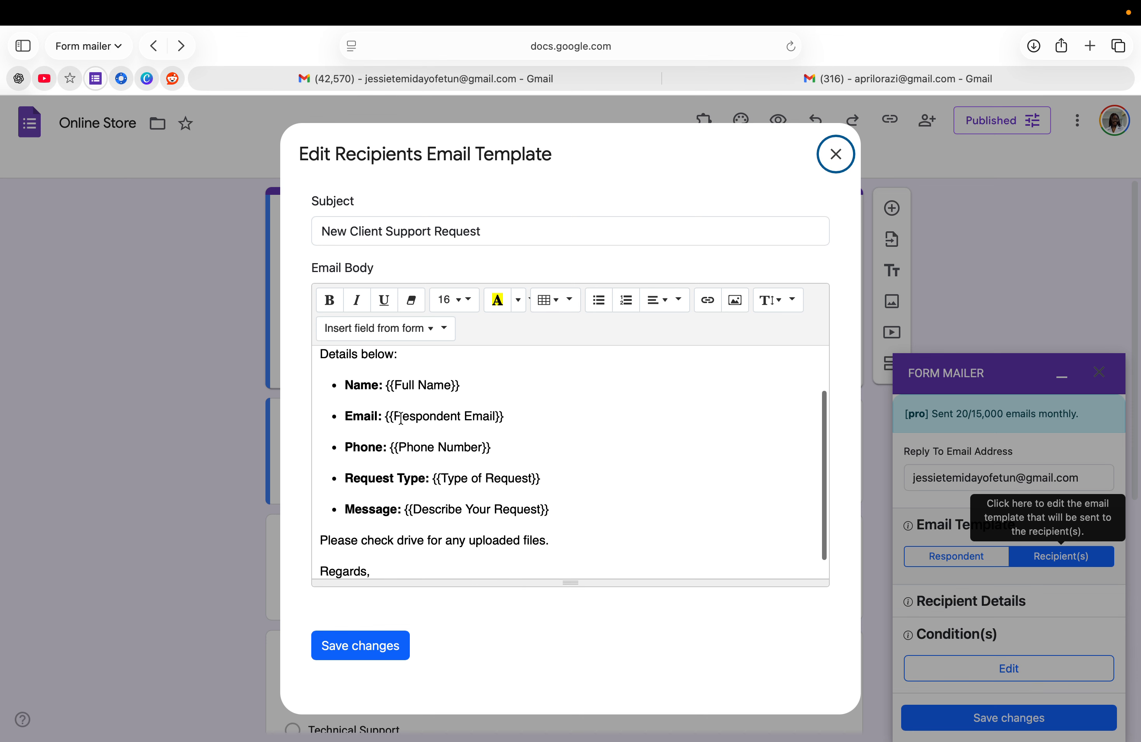
scroll(401, 417, up, 4)
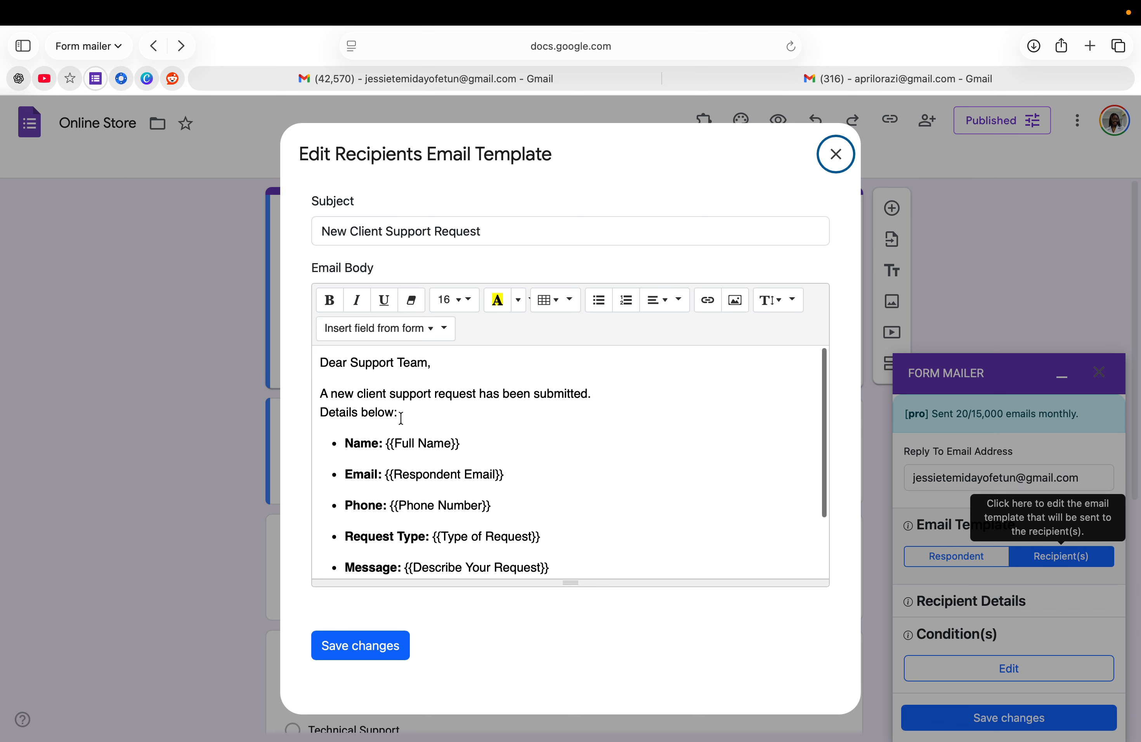
scroll(401, 455, down, 4)
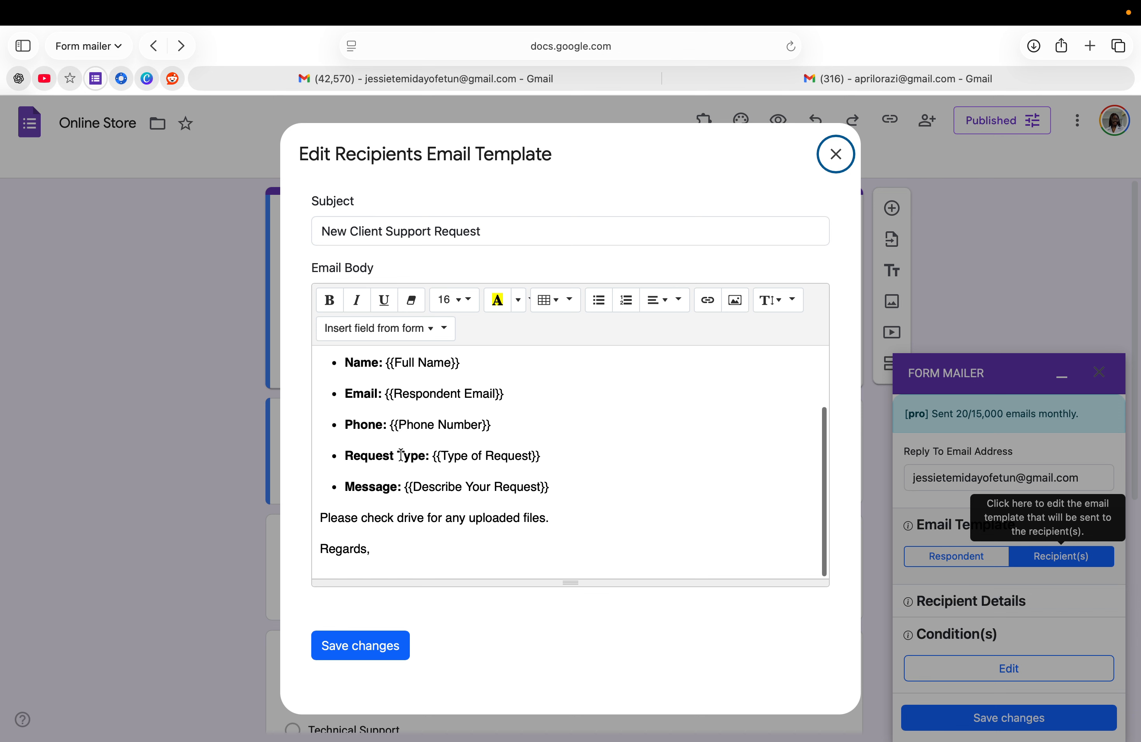
click(359, 658)
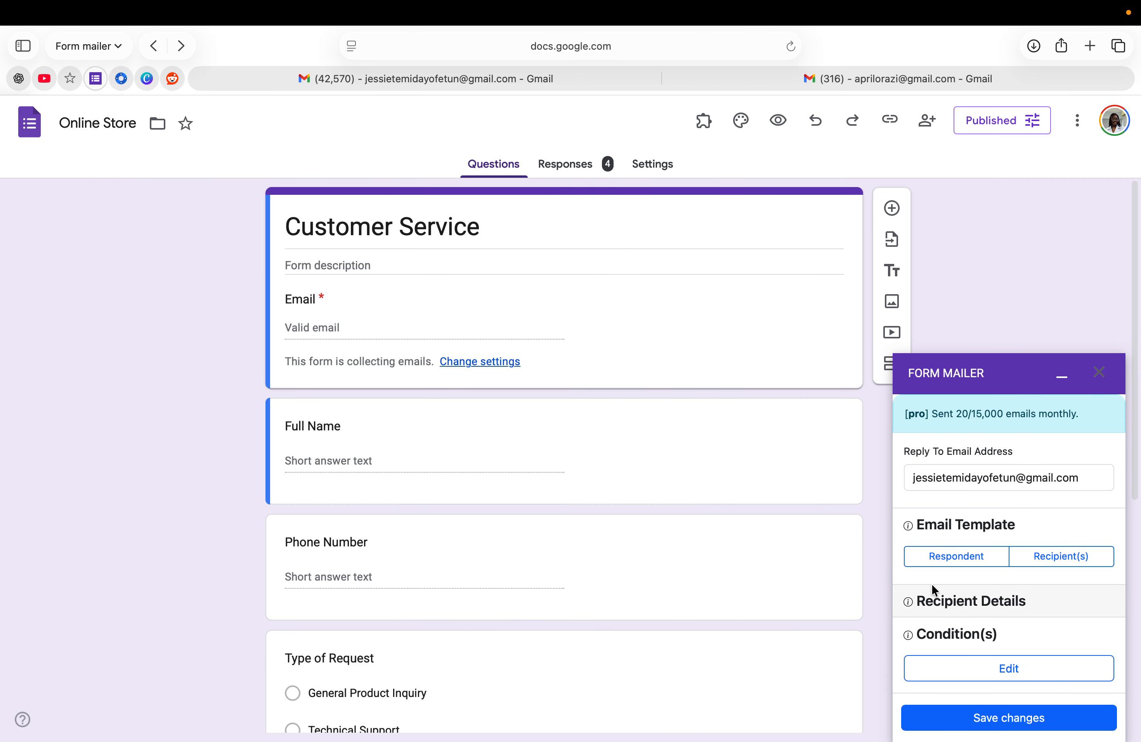
Expand Recipient Details in the Form Mailer sidebar to reach the Email addresses list
click(956, 604)
scroll(955, 626, down, 3)
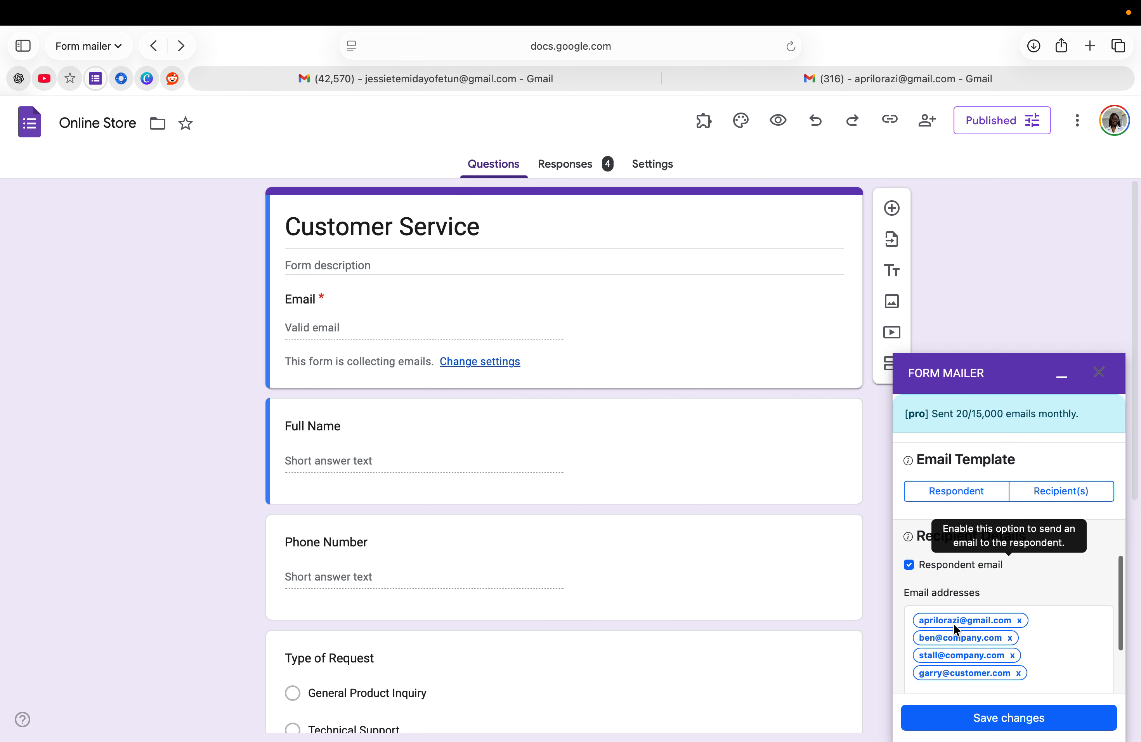
scroll(962, 626, down, 2)
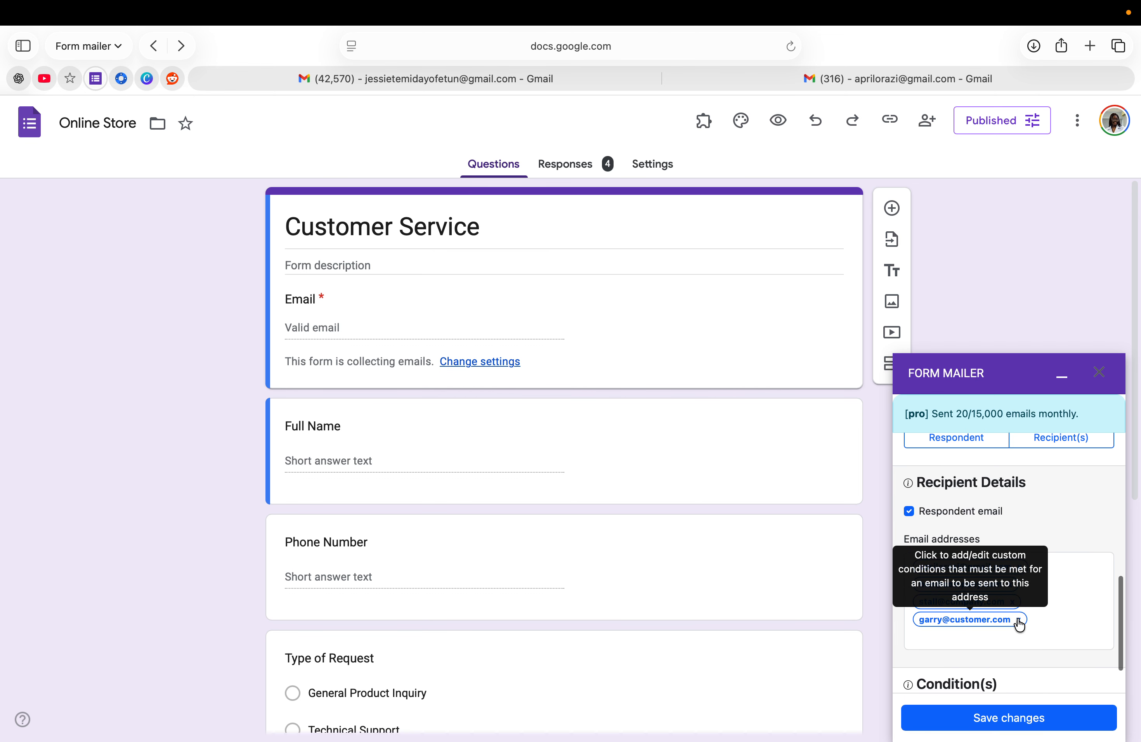
scroll(1020, 625, down, 1)
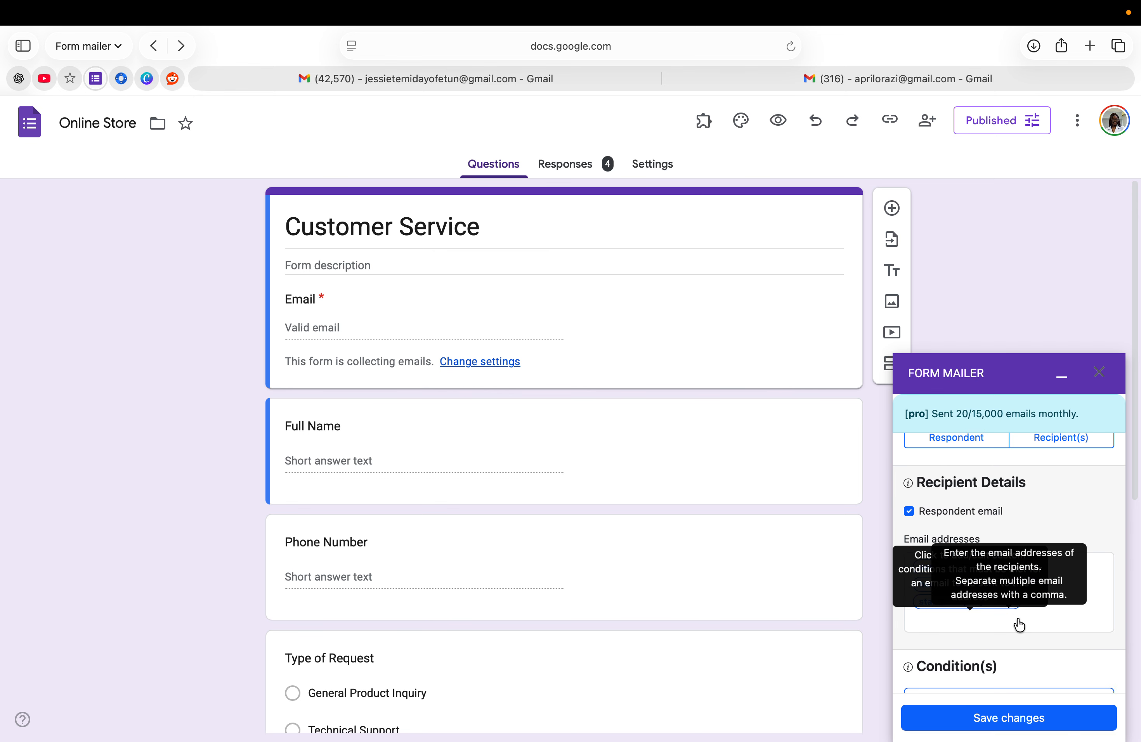
Add a fourth company recipient email address and save the notification settings
click(921, 620)
key(Return)
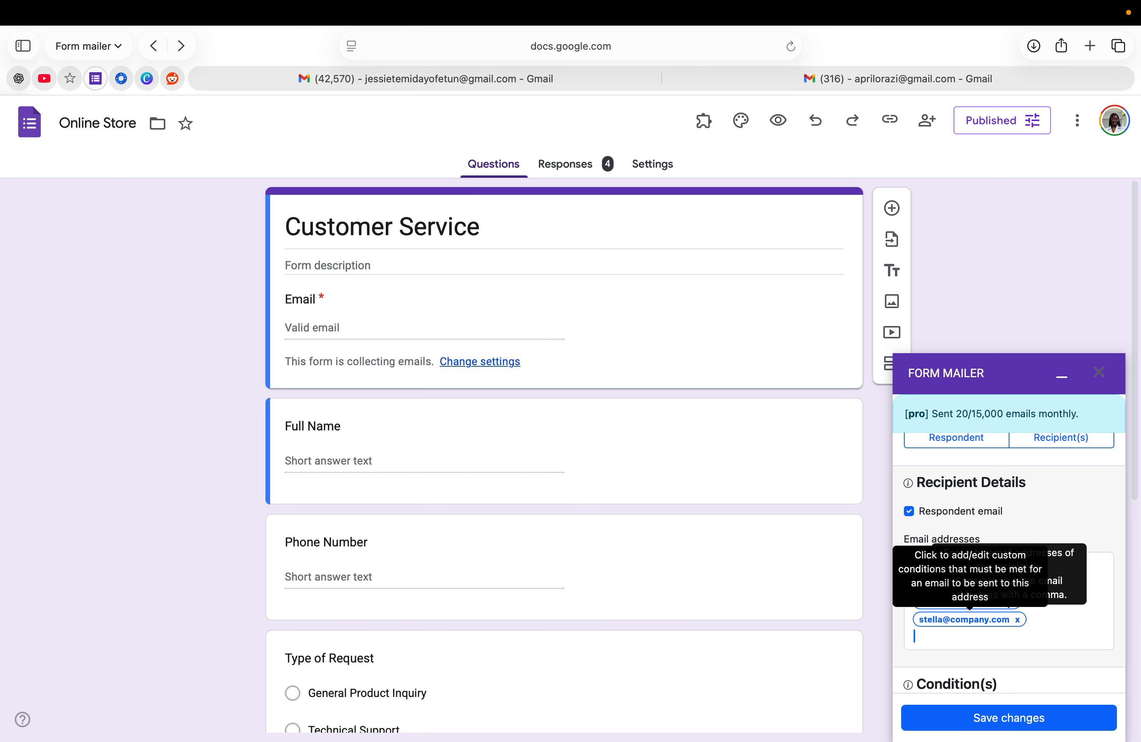
scroll(950, 527, down, 2)
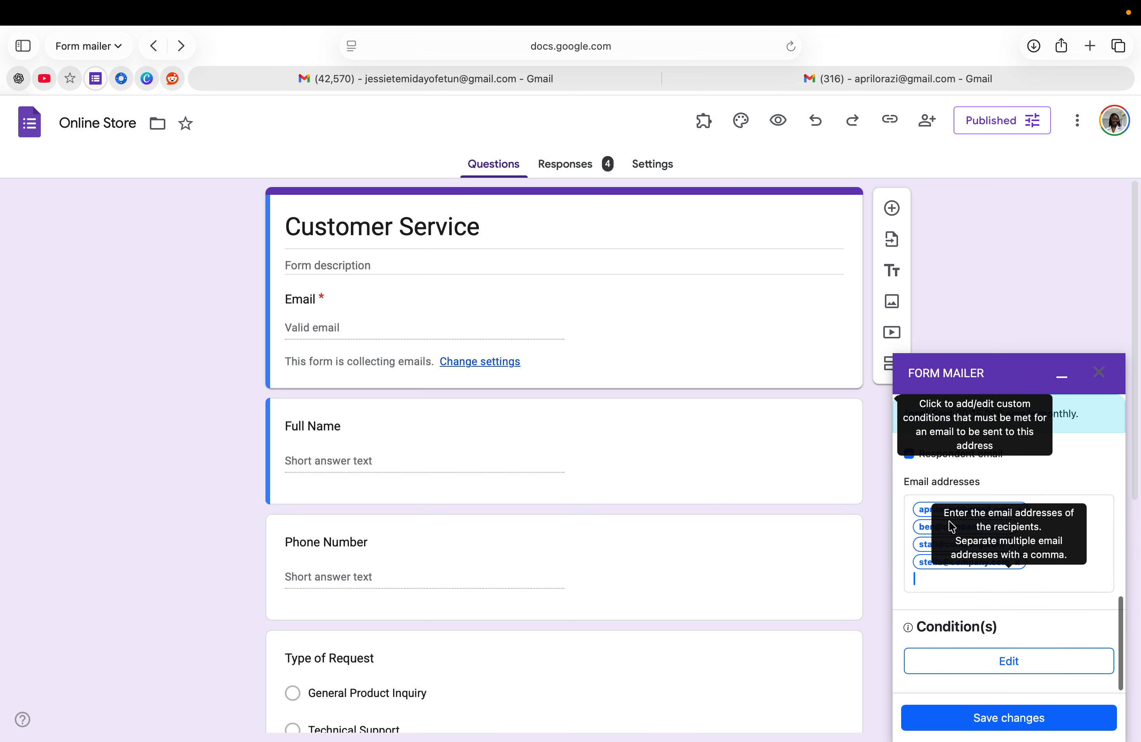
click(956, 718)
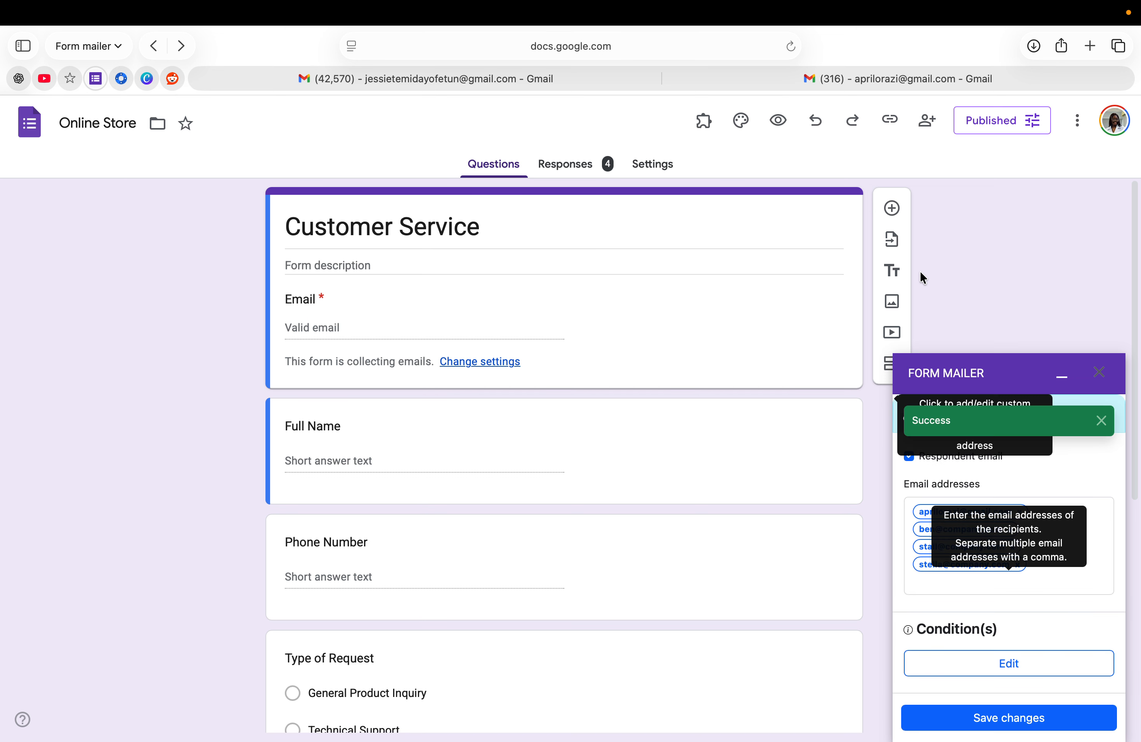
Copy the form's responder link and load it in a new browser tab
click(897, 124)
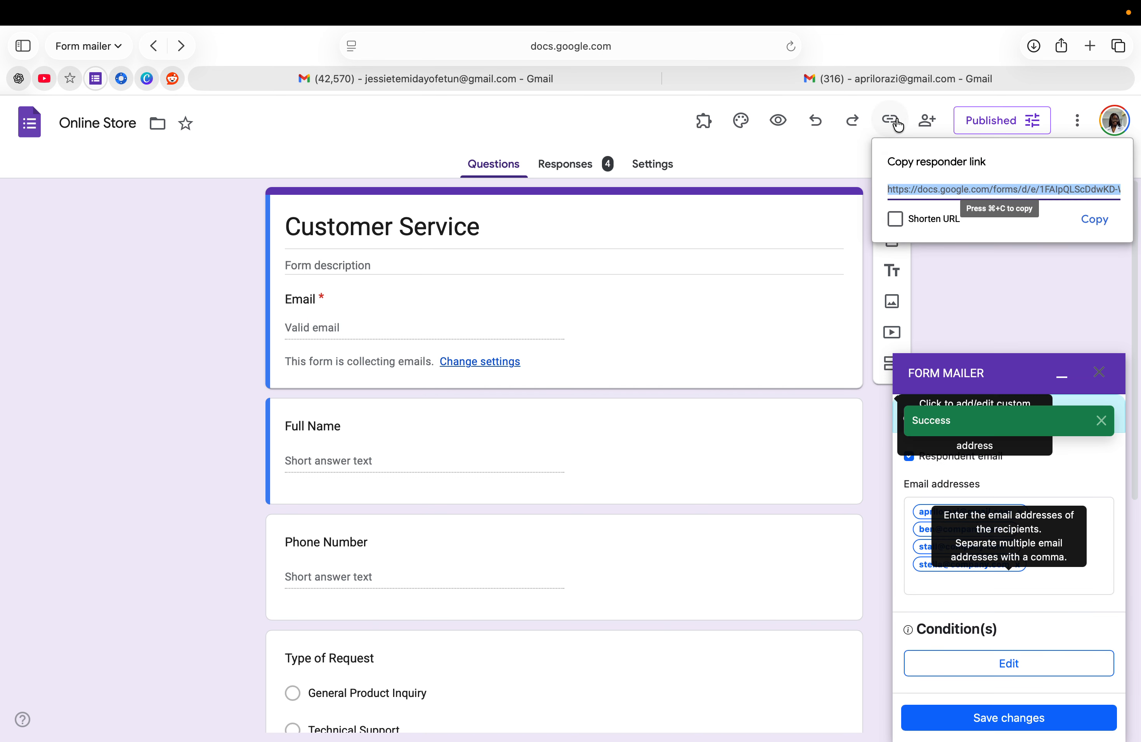
click(1090, 219)
click(1089, 46)
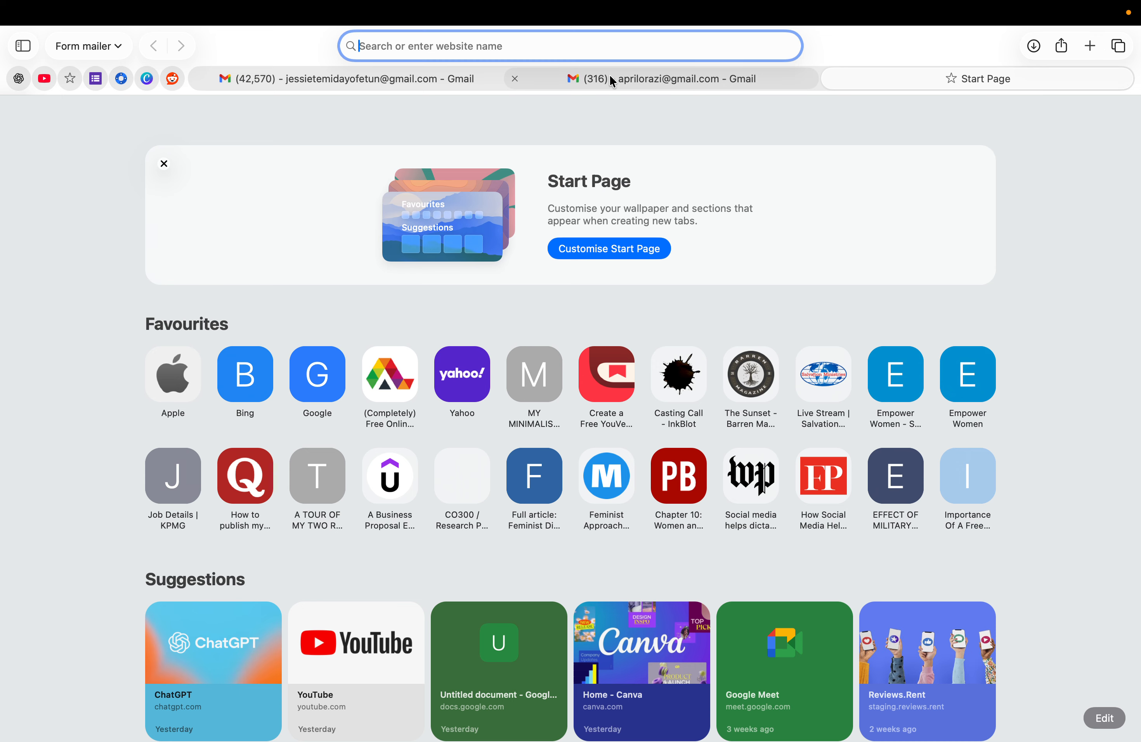
right_click(543, 44)
click(580, 111)
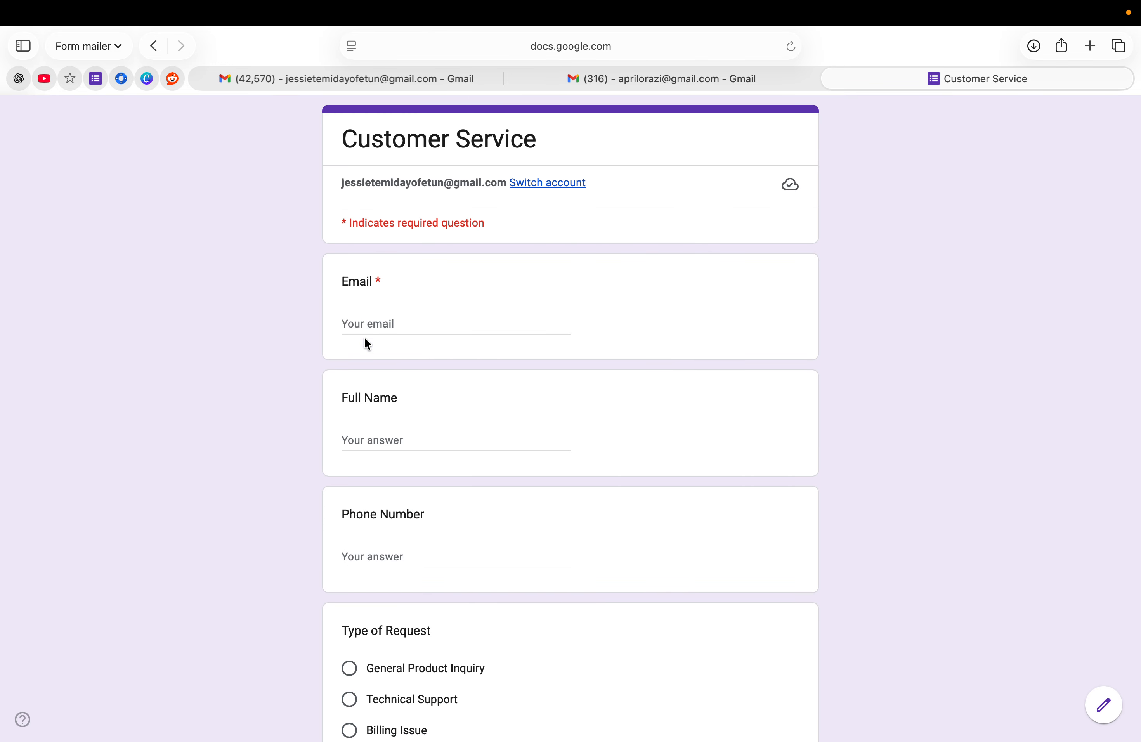
Fill in the respondent's email address, full name and phone number
click(367, 325)
text(jess)
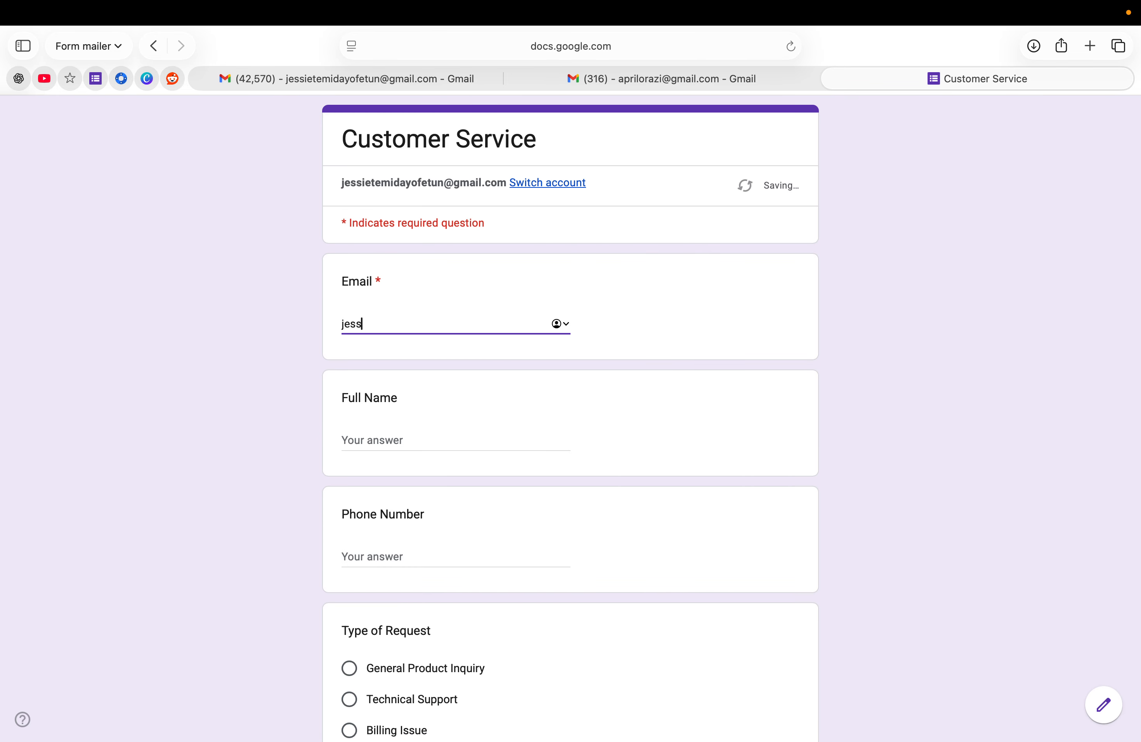
text(iet)
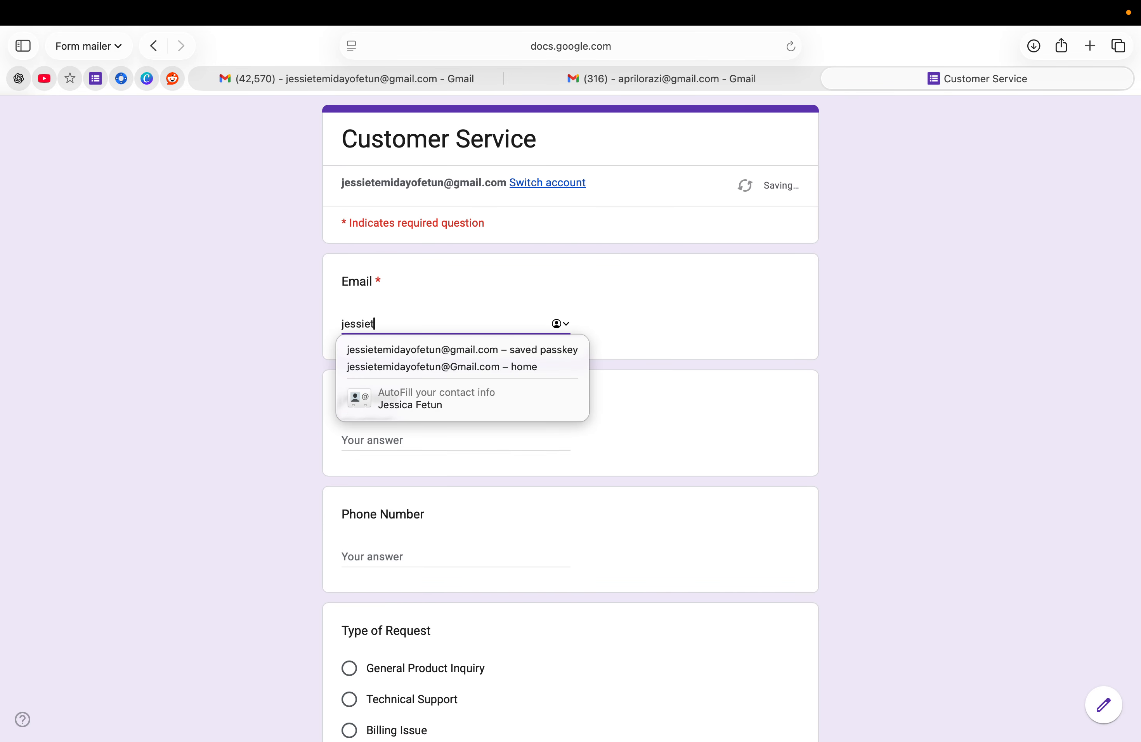
click(390, 352)
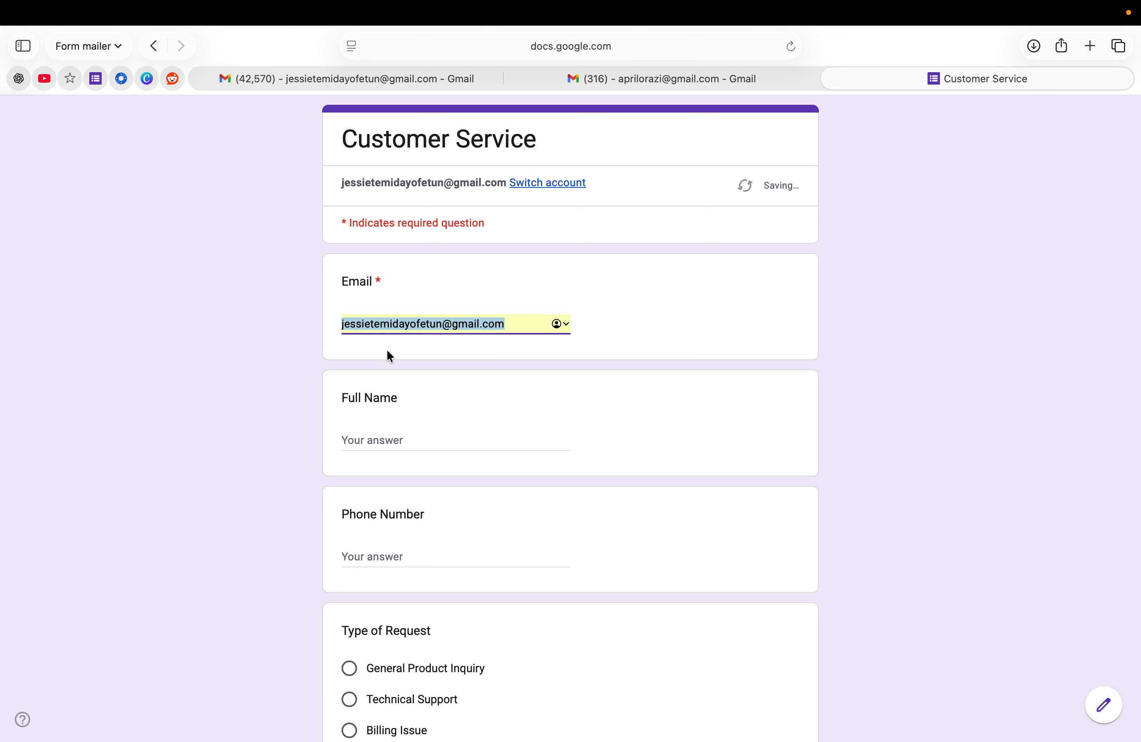
click(369, 440)
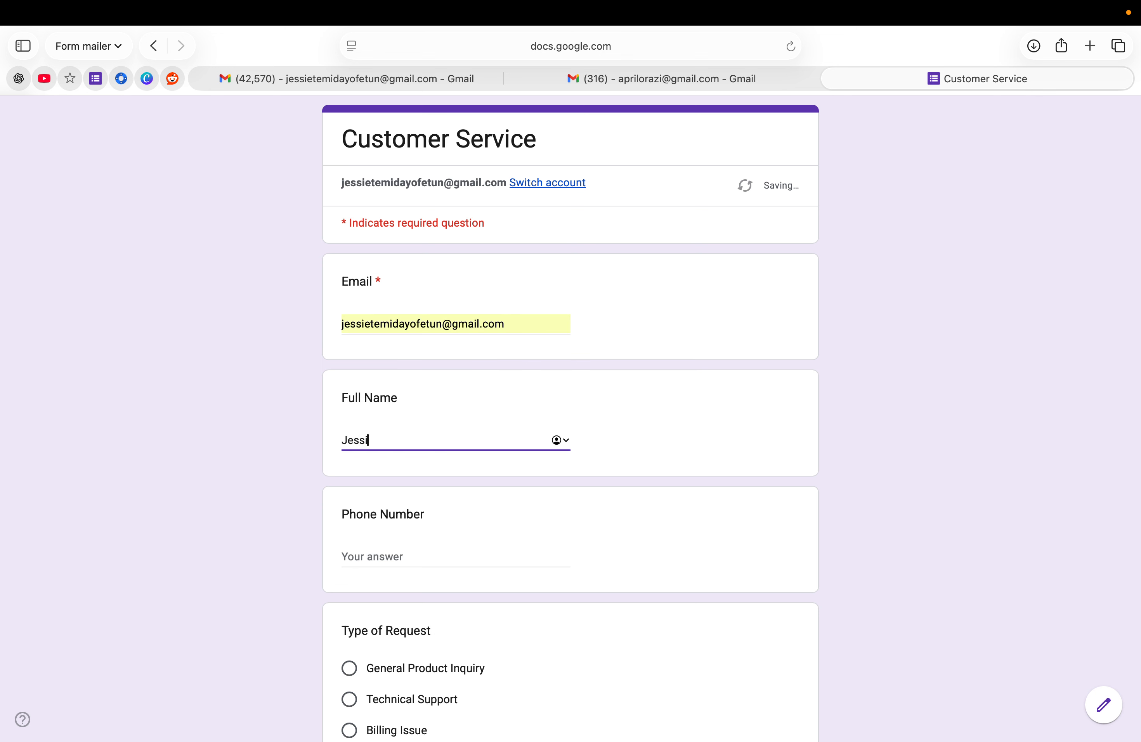
click(365, 557)
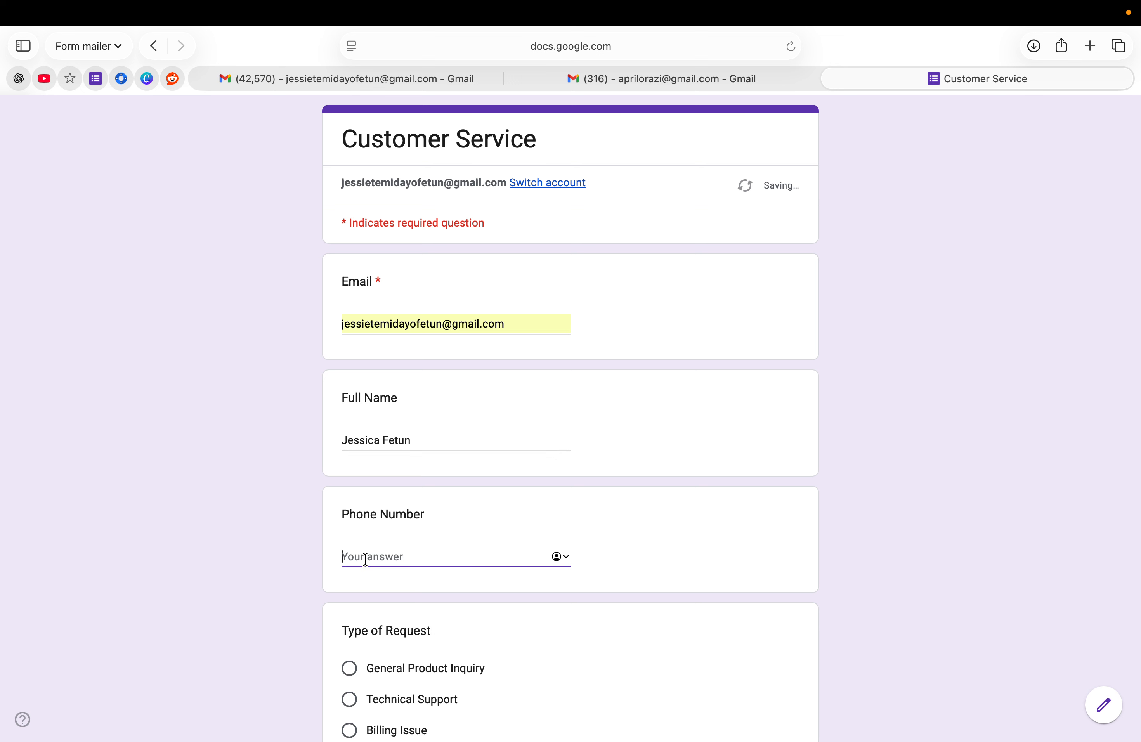
click(356, 559)
key(BackSpace)
key(BackSpace)
key(BackSpace)
text(070)
Choose Order Update as request type, describe it as 'Delivery Update', and submit
scroll(368, 589, down, 1)
scroll(370, 594, down, 1)
click(349, 561)
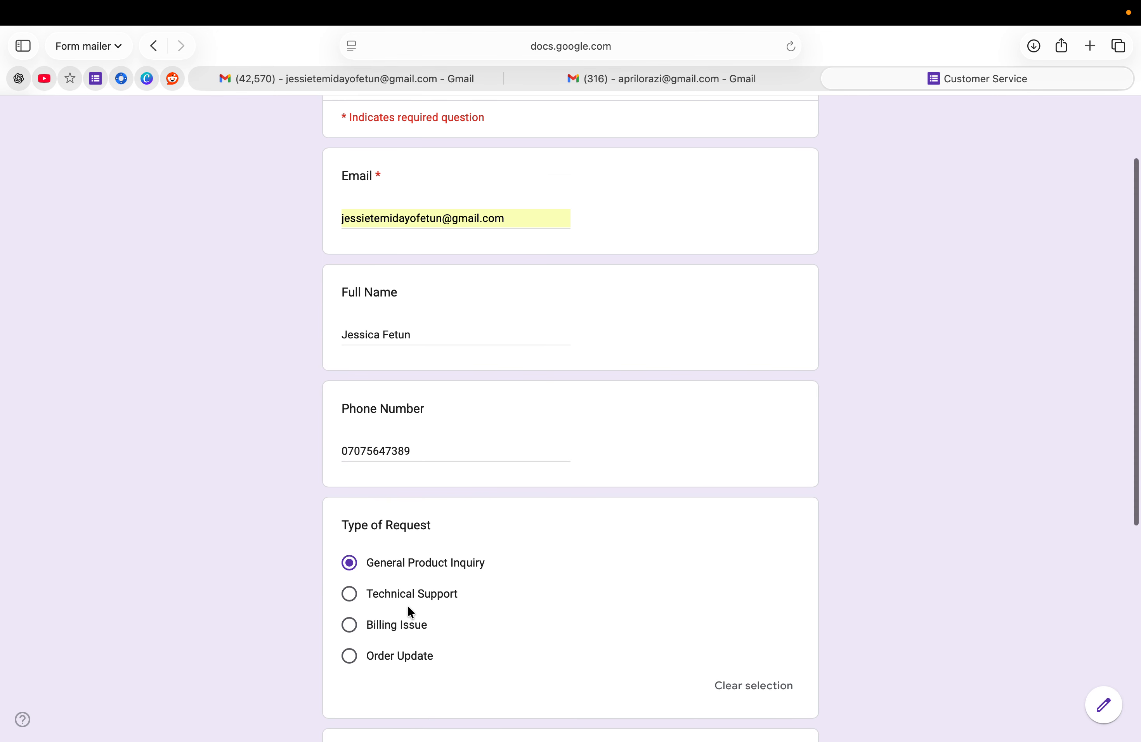
scroll(407, 612, down, 4)
scroll(408, 612, down, 2)
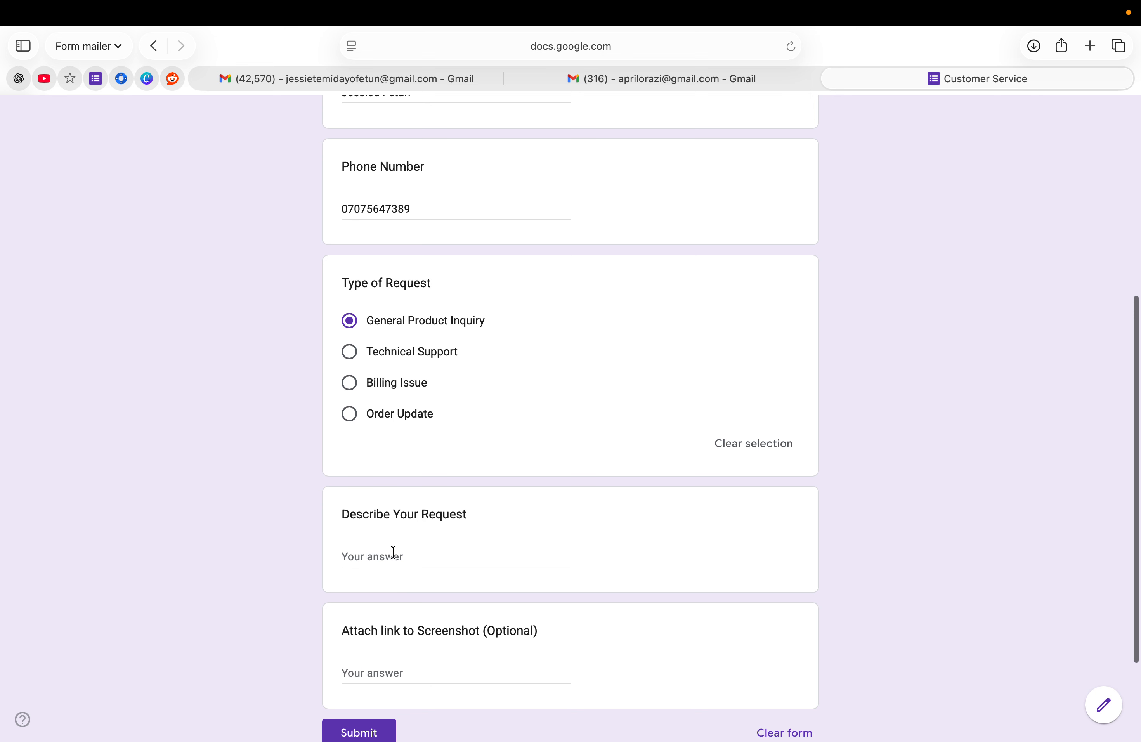
click(349, 415)
click(369, 555)
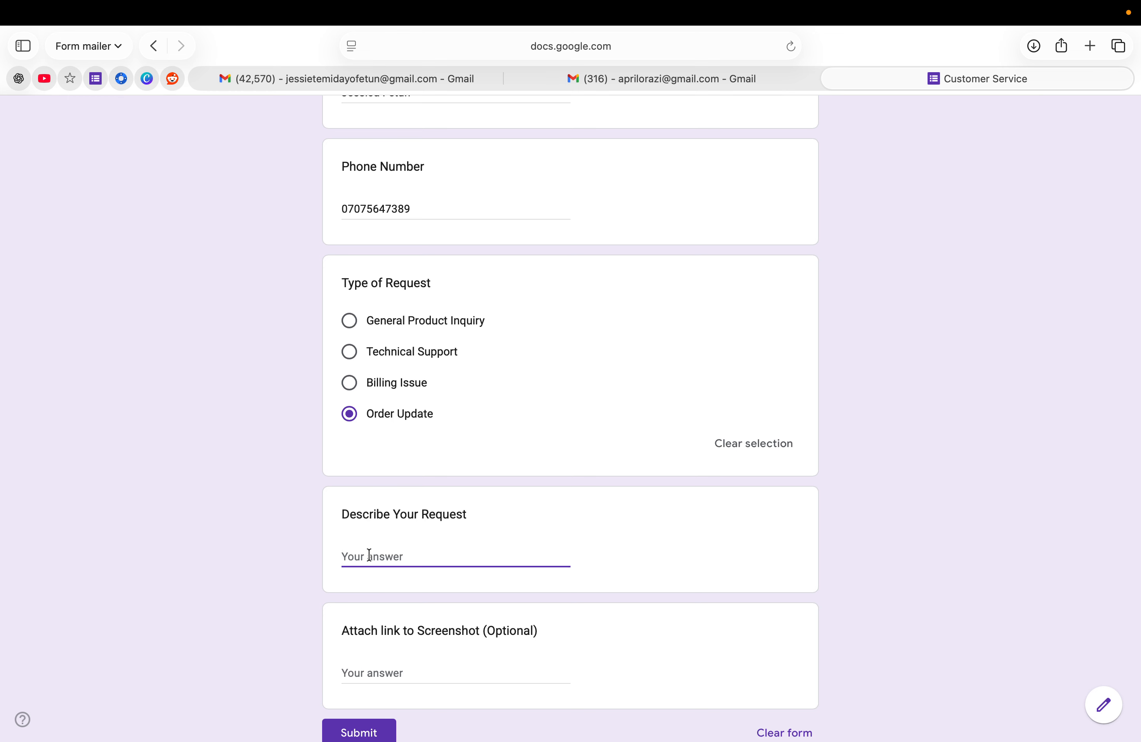
text(Delivery Update)
scroll(421, 614, down, 3)
click(359, 640)
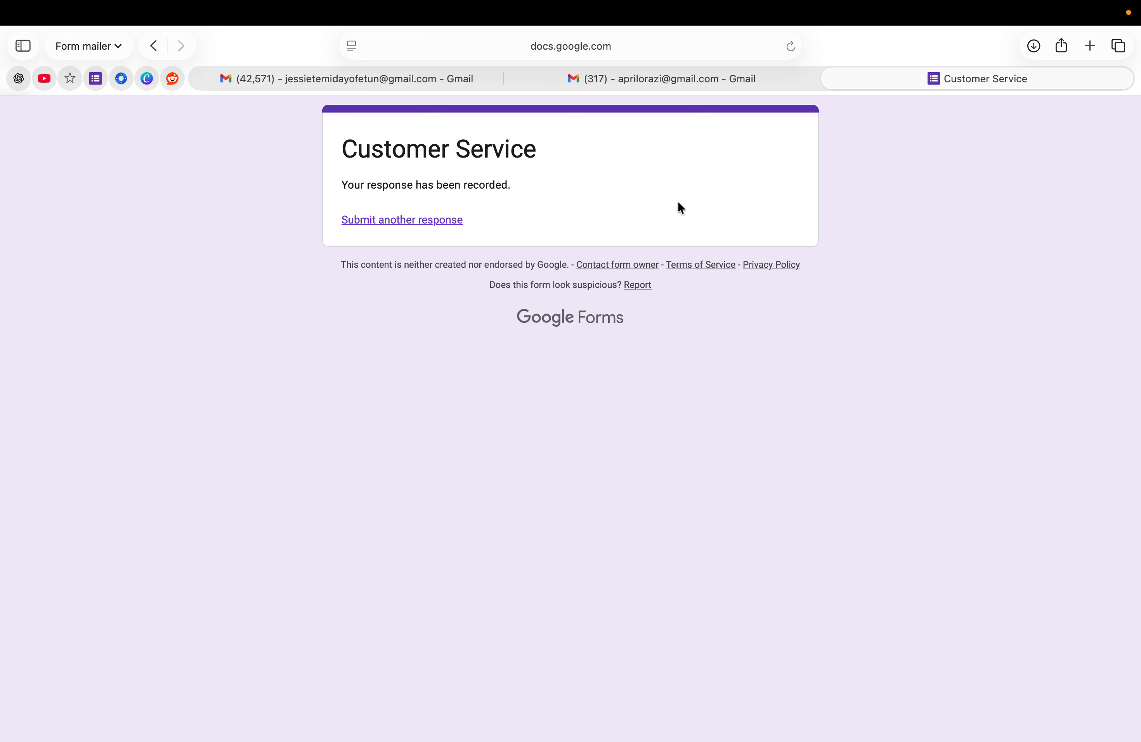
Read Storepify's 'New Client Support Request' email in Gmail, then return to the form editor
click(683, 79)
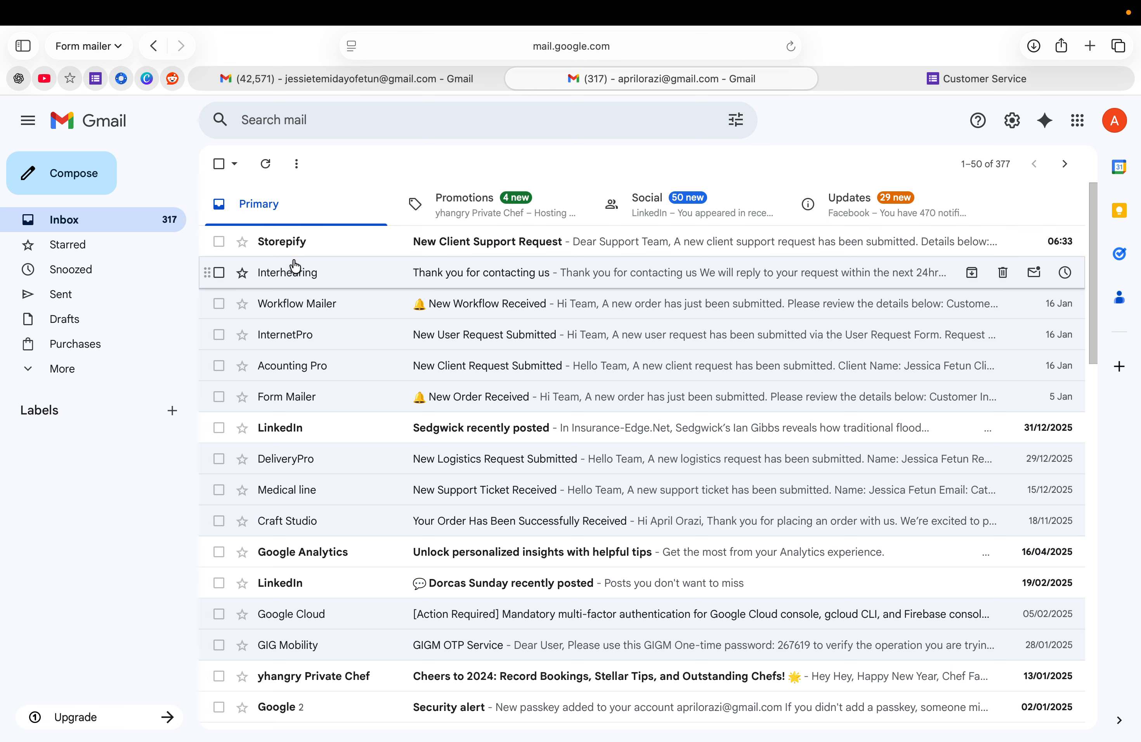
click(519, 236)
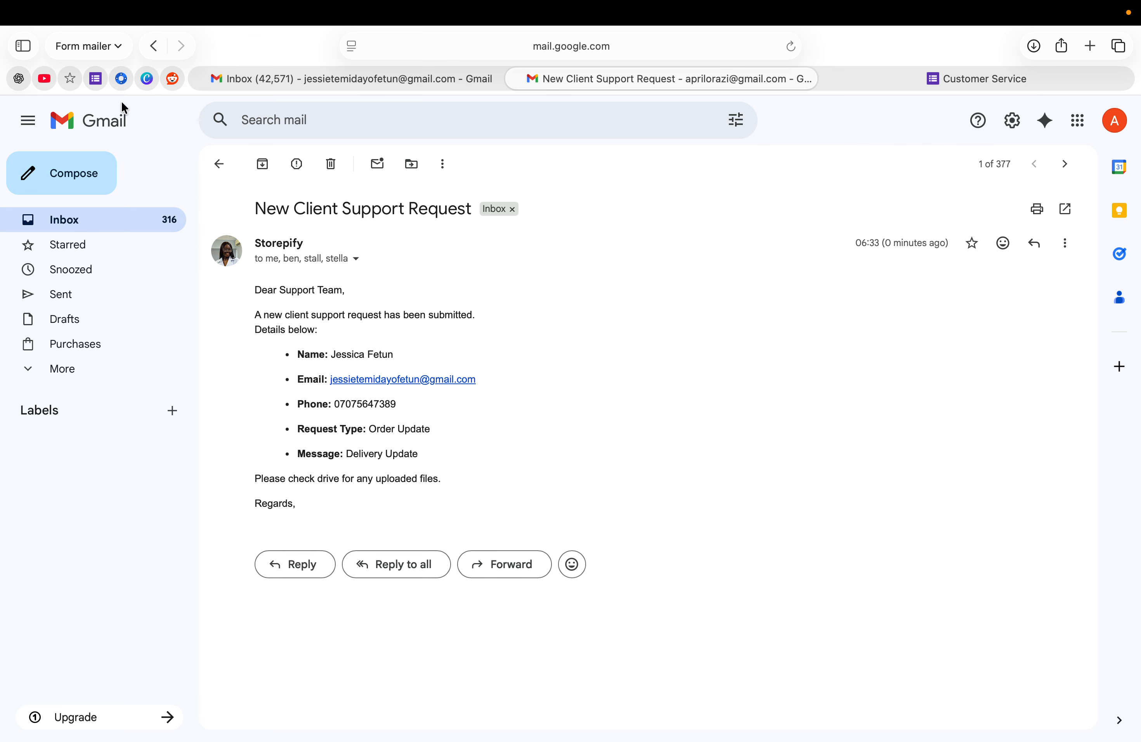
click(98, 78)
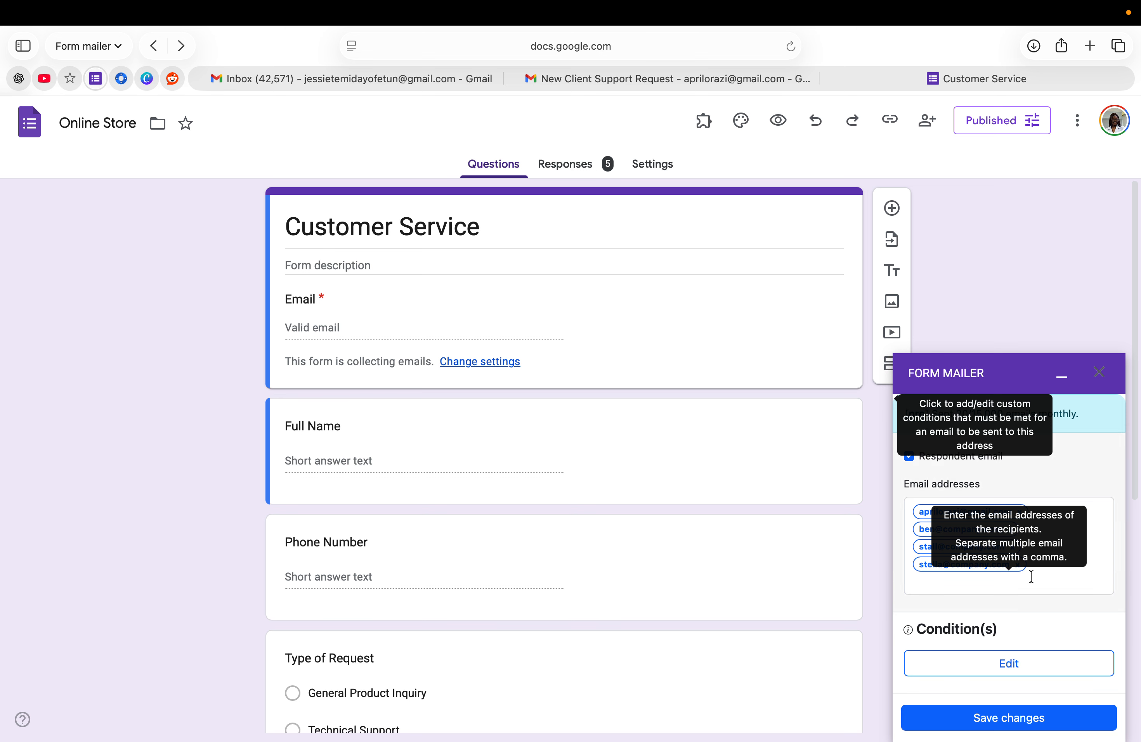
scroll(1031, 593, up, 3)
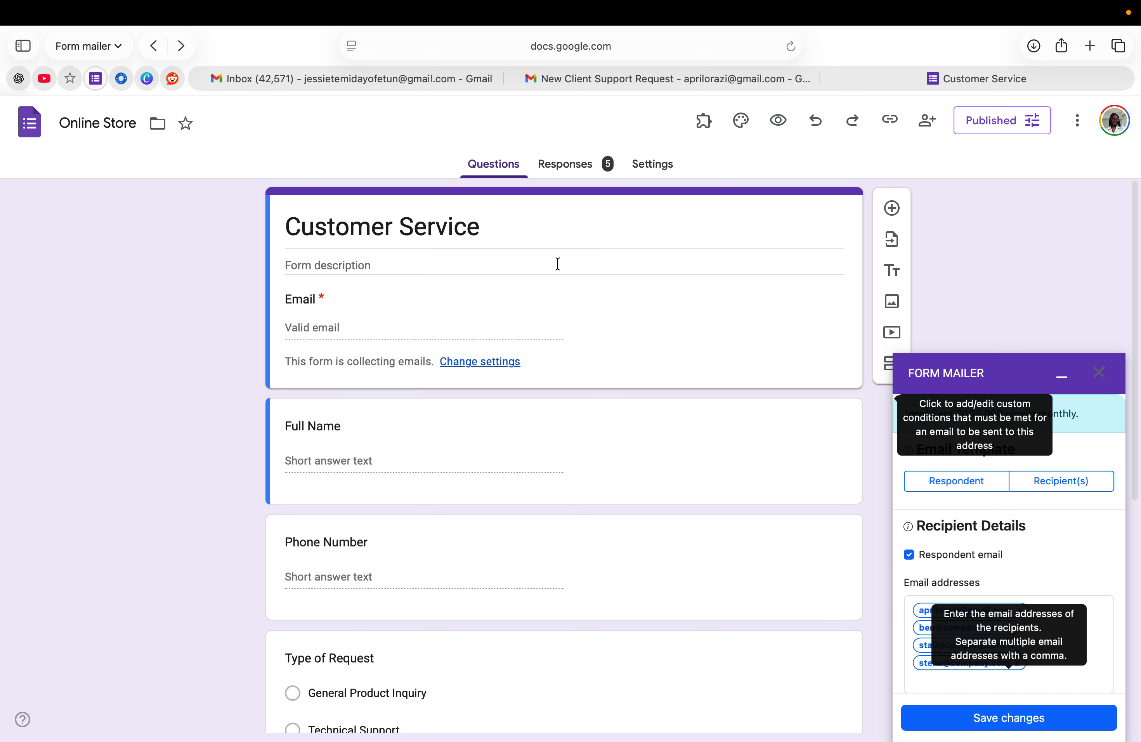
scroll(557, 264, down, 5)
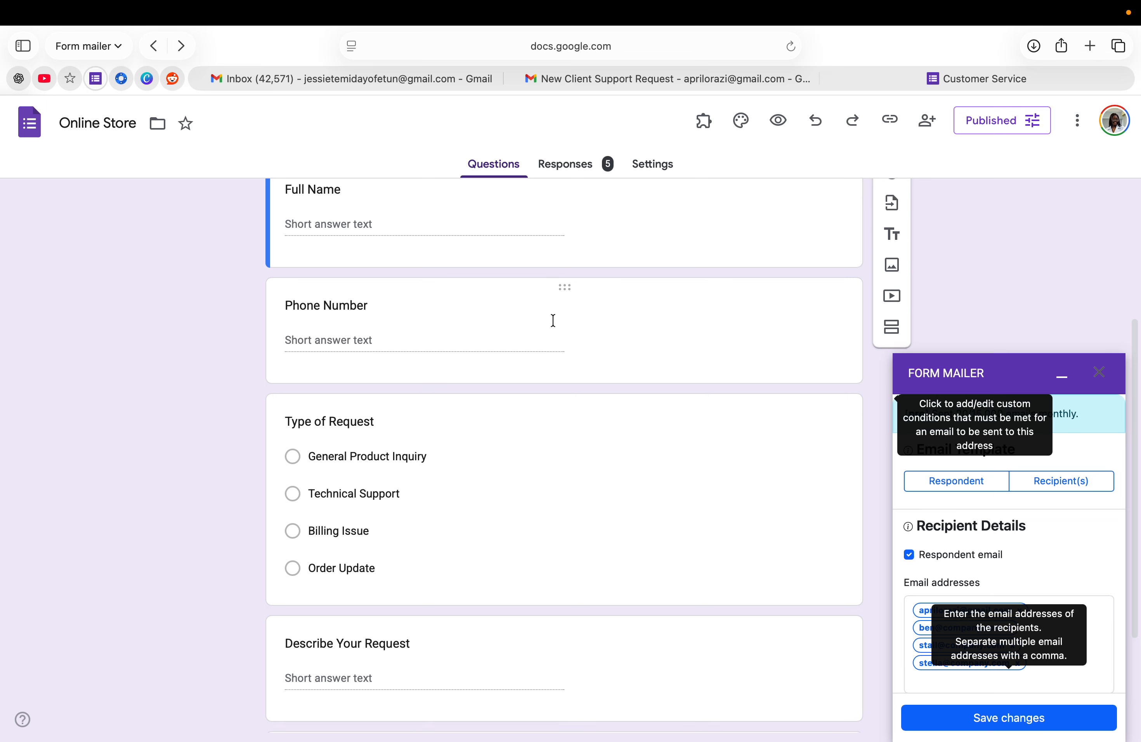
scroll(553, 327, down, 3)
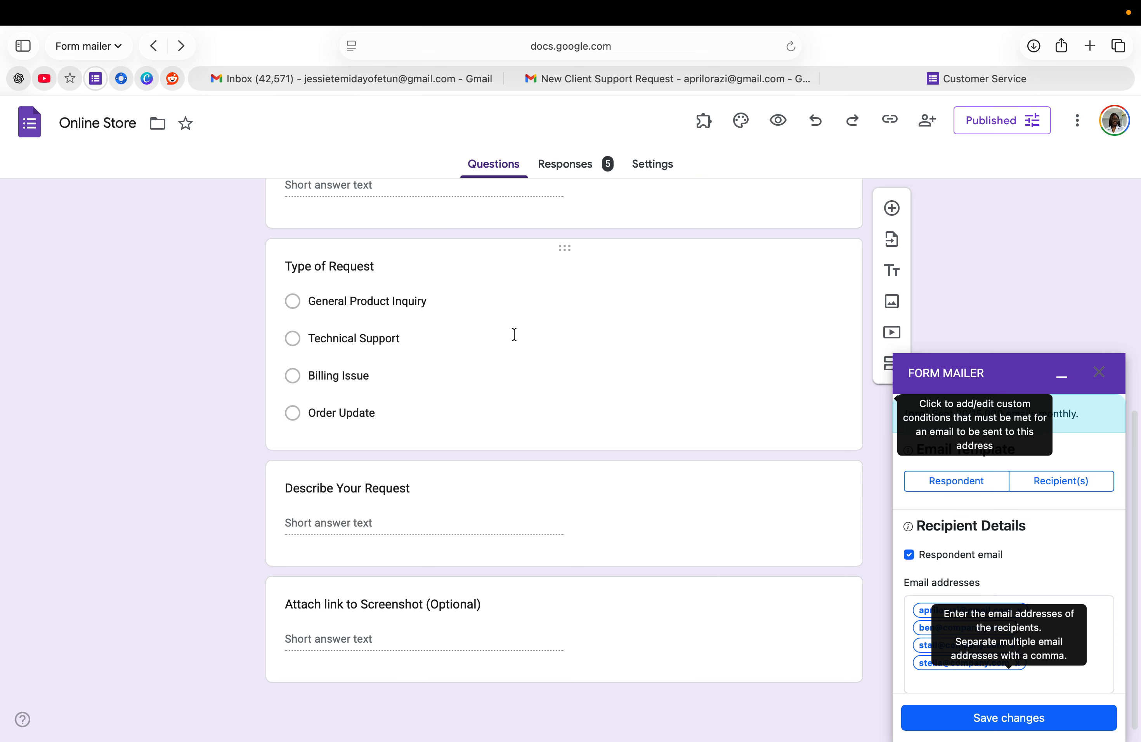
scroll(518, 380, up, 1)
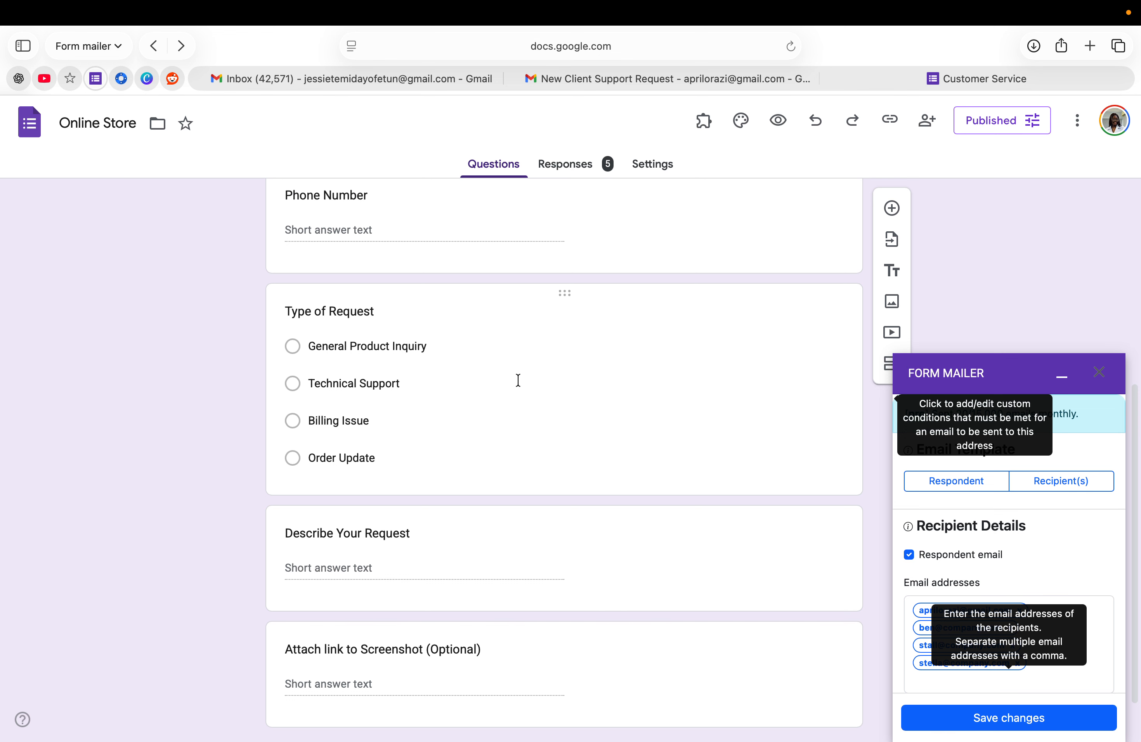
scroll(518, 380, down, 1)
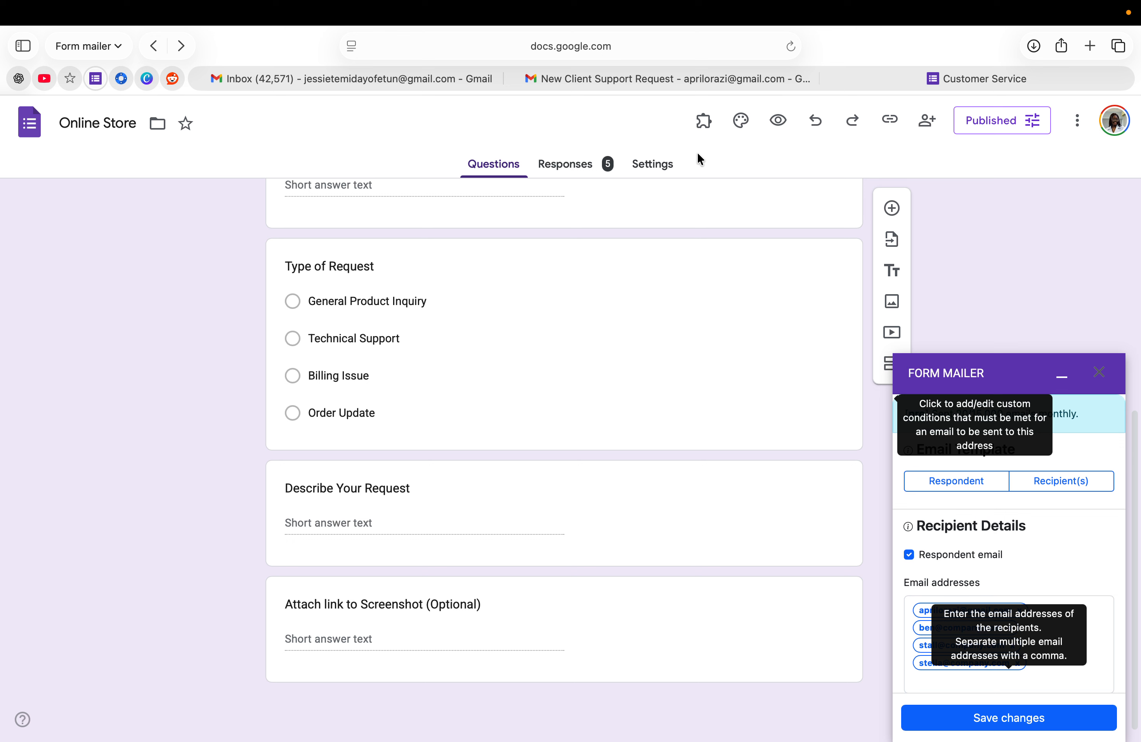
Open Form Mailer's Manage your Account page from the Add-ons menu
click(704, 120)
click(727, 165)
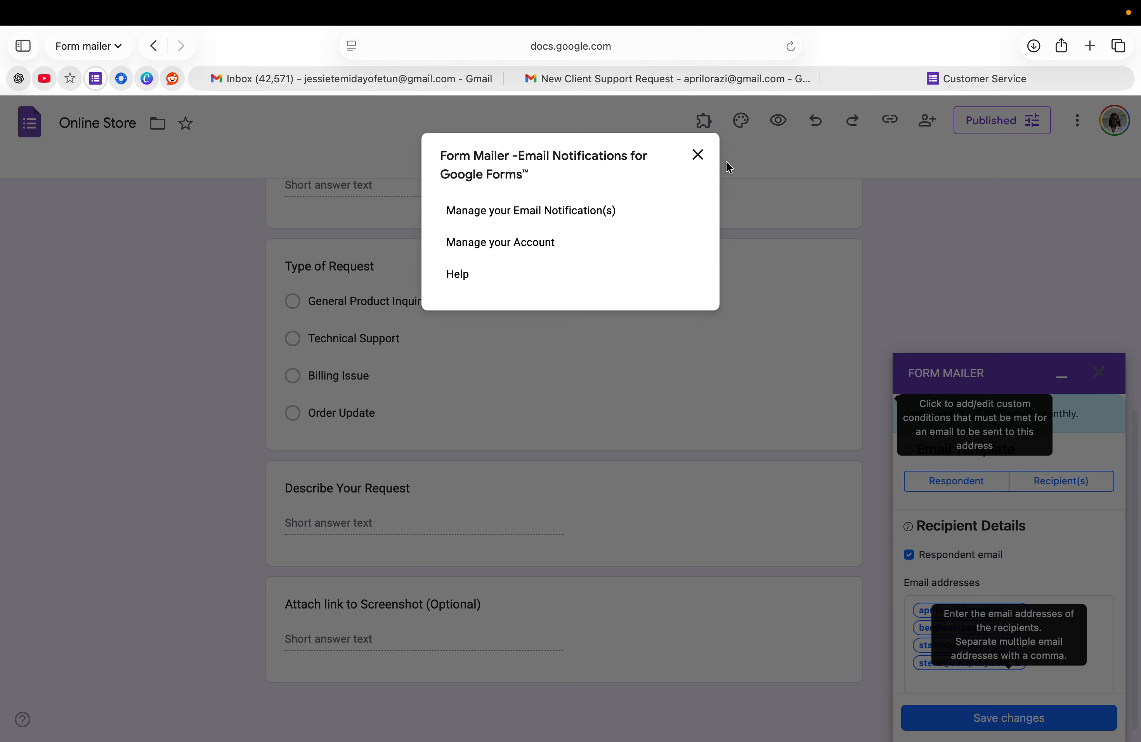
click(479, 253)
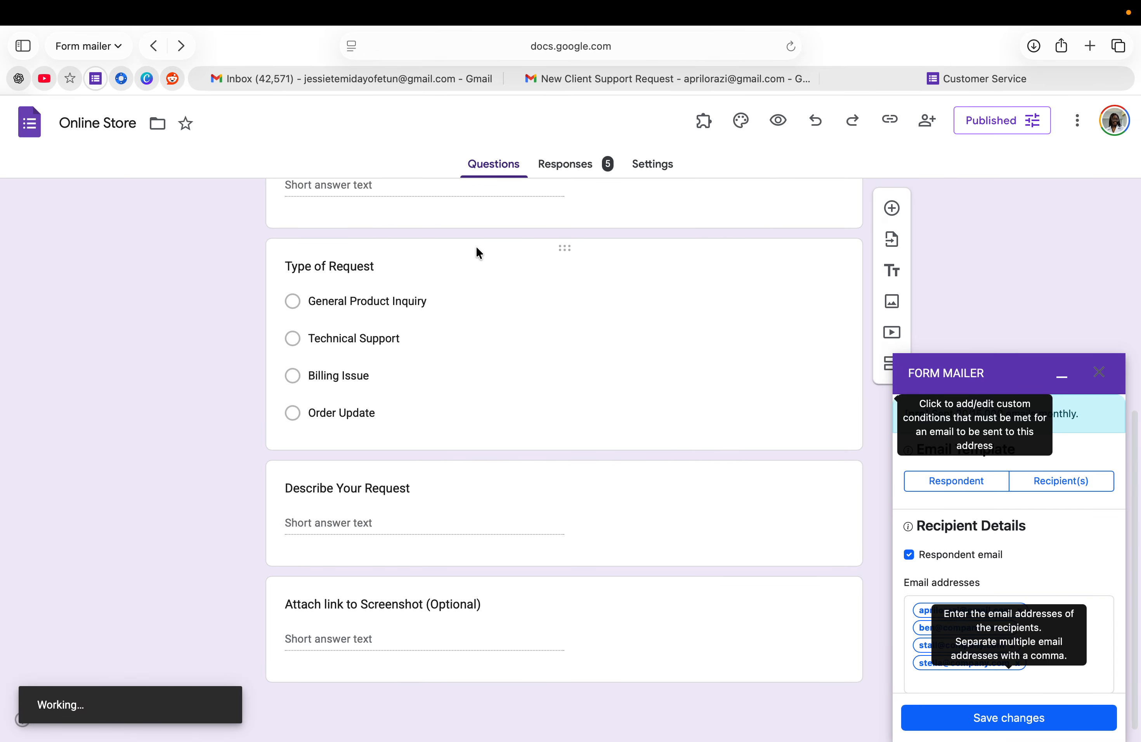